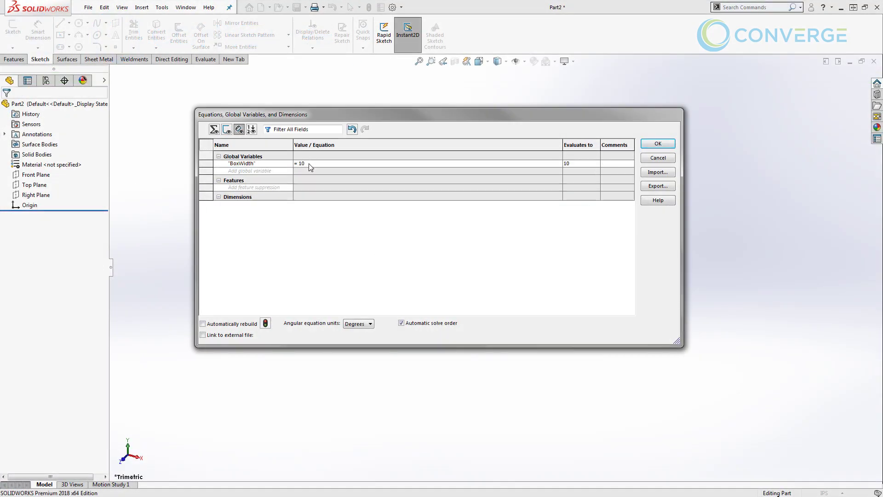
Add a global variable BoxLength with a value of 5
key("Down")
type("BoxLength")
key("Tab")
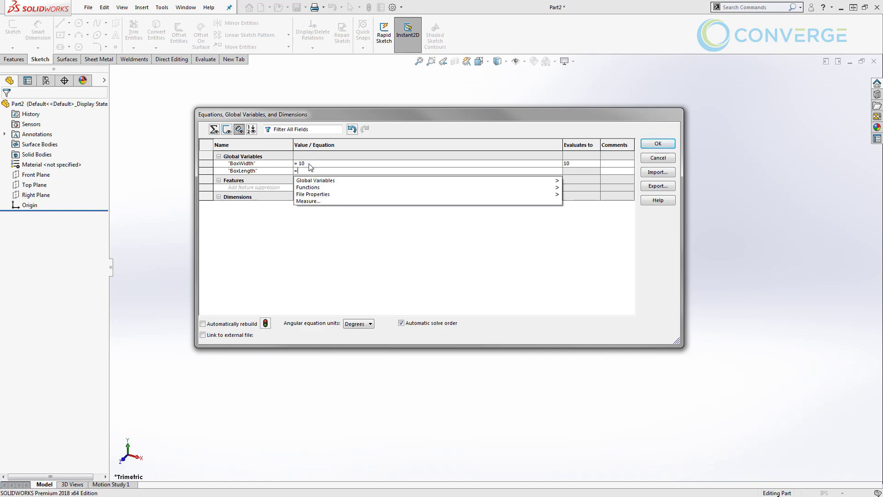
type("5")
key("Tab")
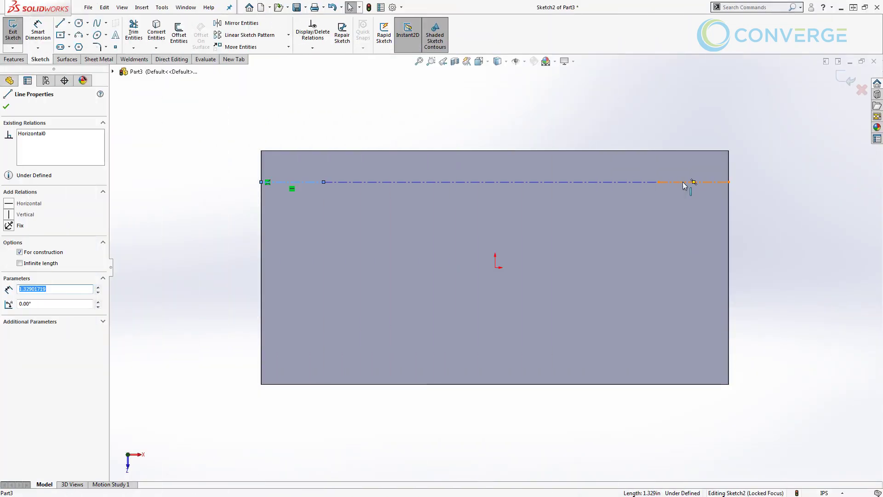
Make Line1 and Line4 of the construction line equal in length
left_click(684, 182, "ctrl")
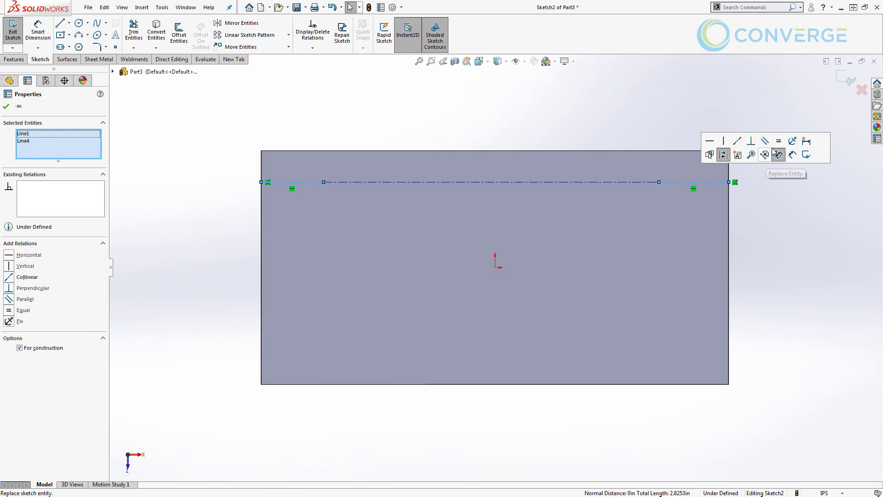
left_click(779, 141)
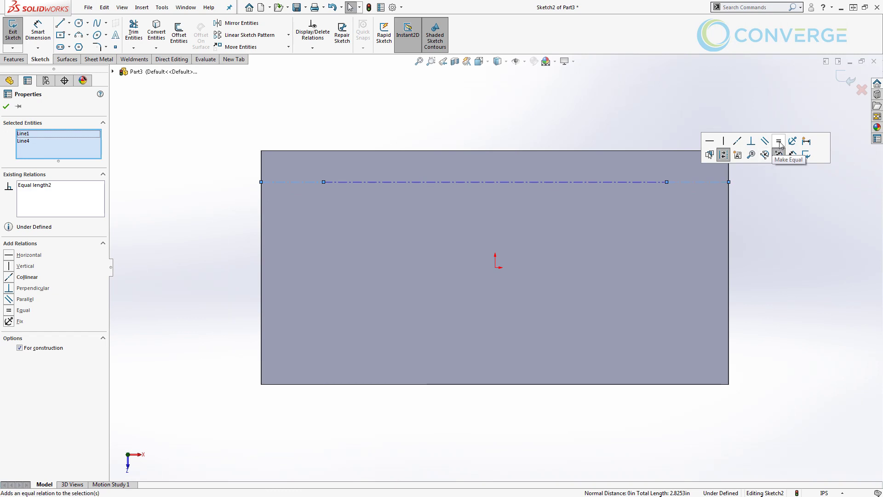
left_click(265, 137)
key("l")
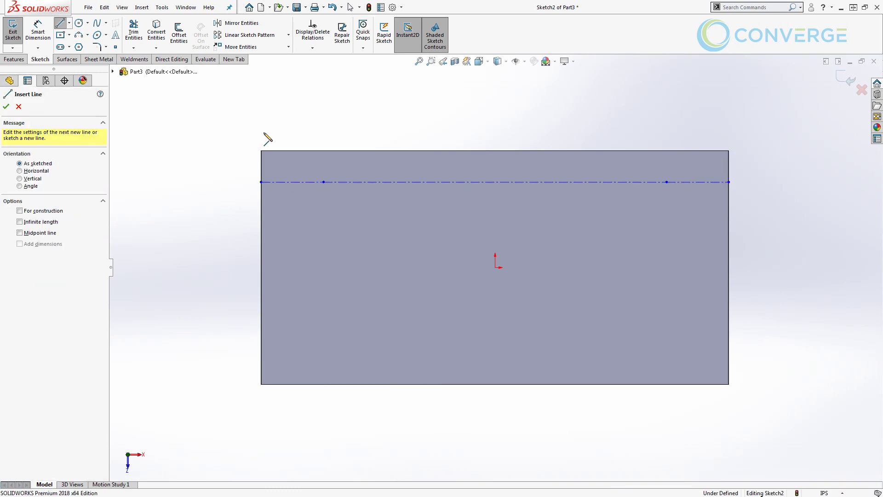
left_click(56, 213)
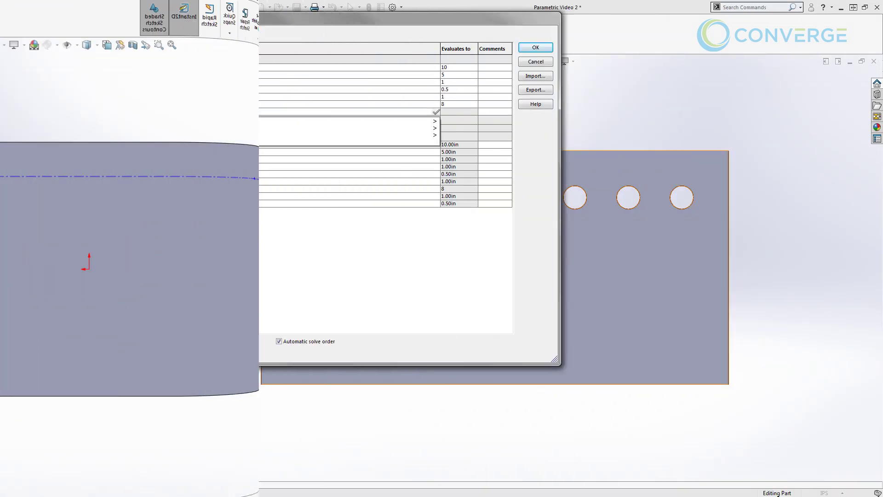
Enter the BoxWidth-based HolePatternSpacing and IIF HolePatternCond equations, then drop CrvPattern onto the plate face
left_click(136, 69)
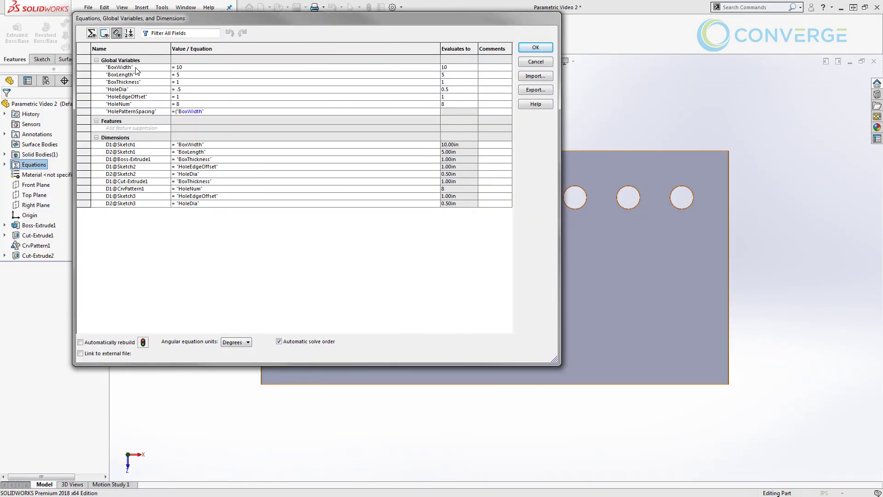
type("-")
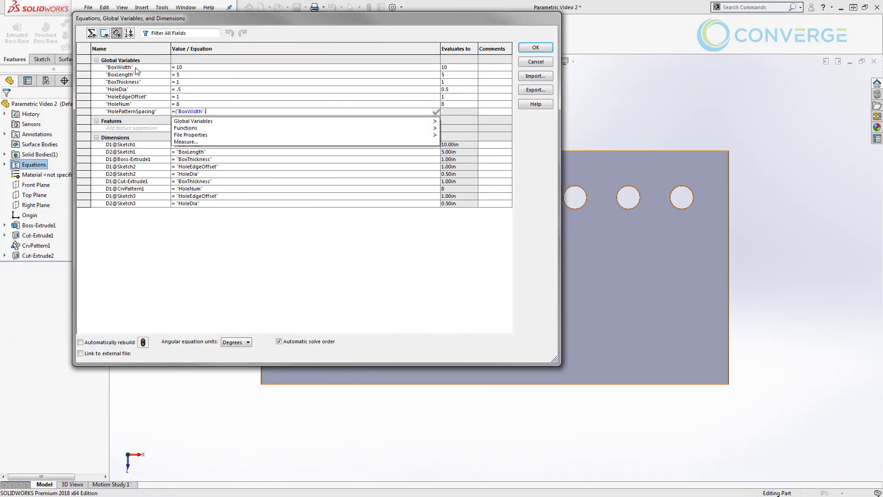
type("(2")
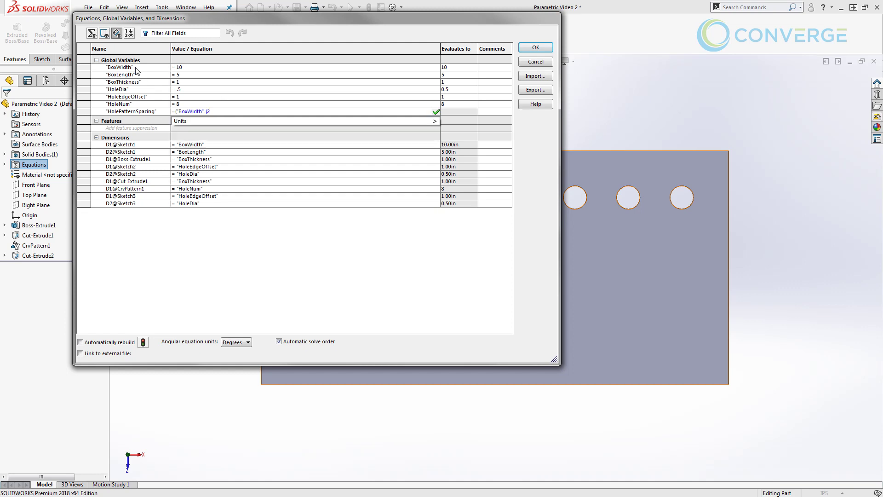
type(" *")
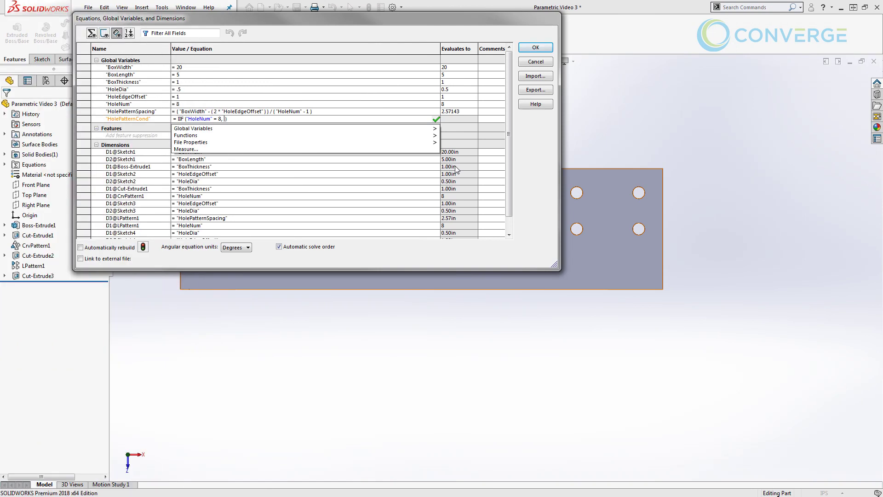
type("10")
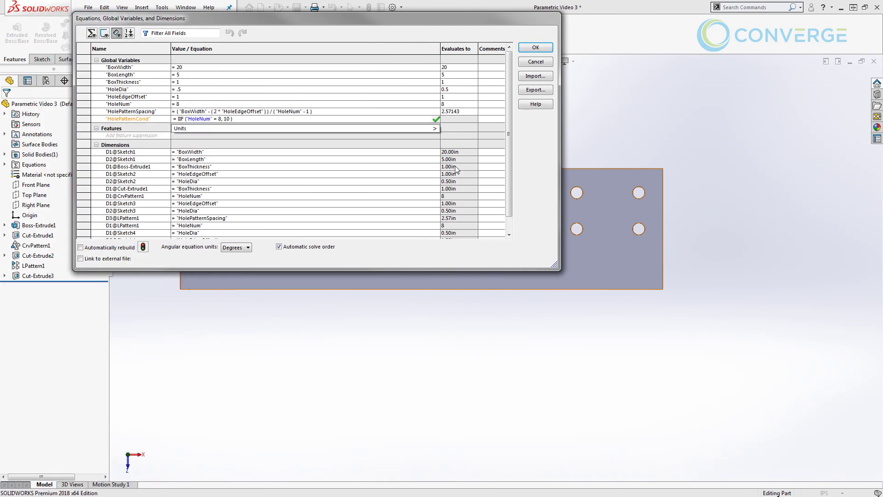
type(", 6")
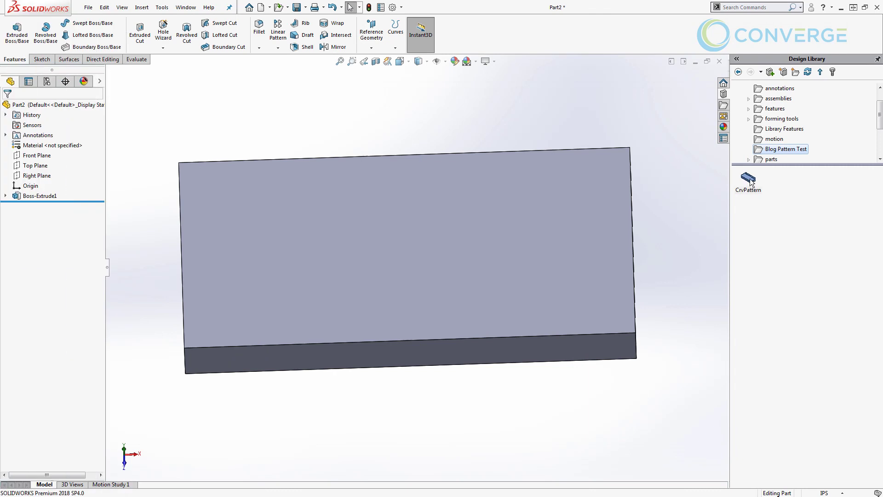
left_click_drag(751, 182, 391, 195)
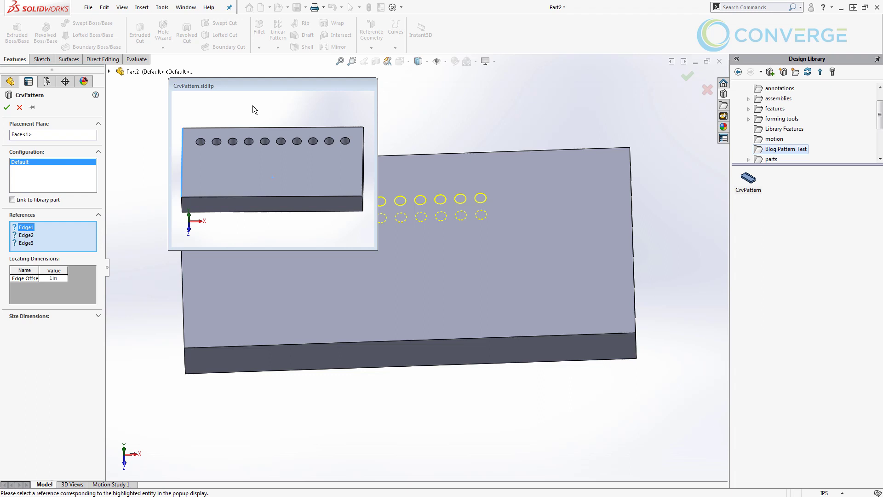
Inspect the CrvPattern preview, then begin an Extruded Boss/Base in new Part3
left_click_drag(235, 87, 210, 93)
middle_click_drag(219, 117, 258, 168)
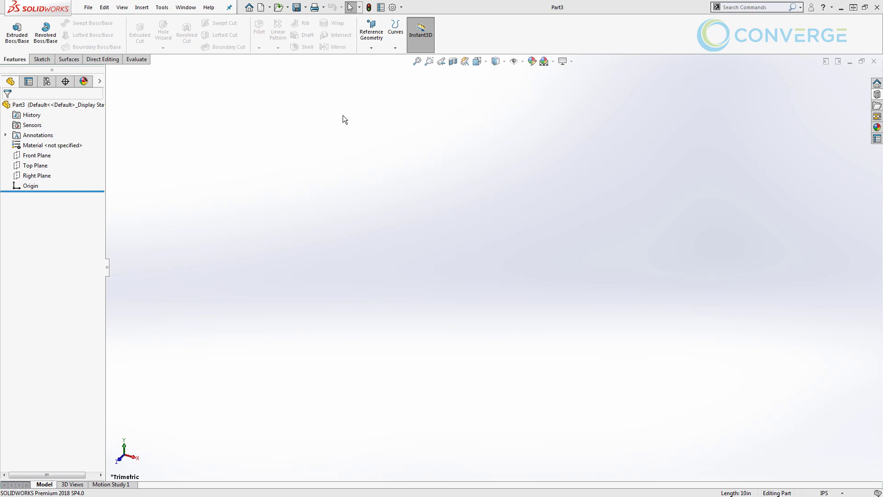
left_click(16, 37)
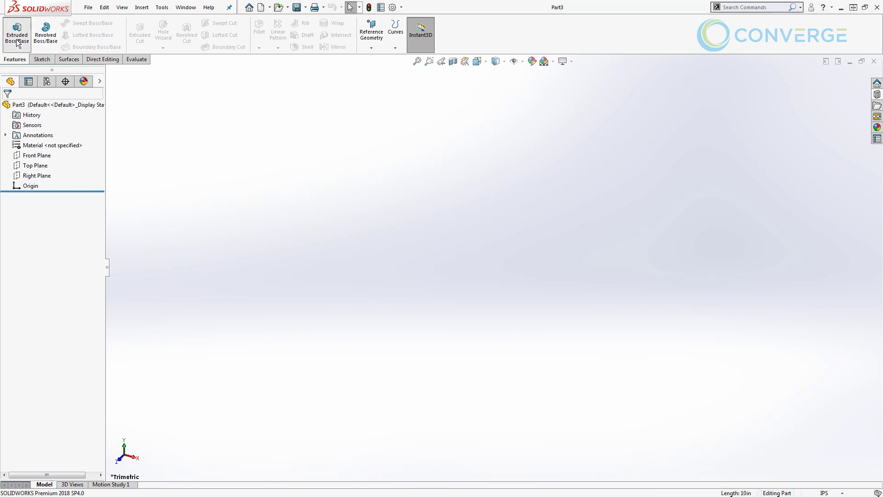
Draw a 10 by 5 center rectangle at the origin on the Top Plane
left_click(311, 259)
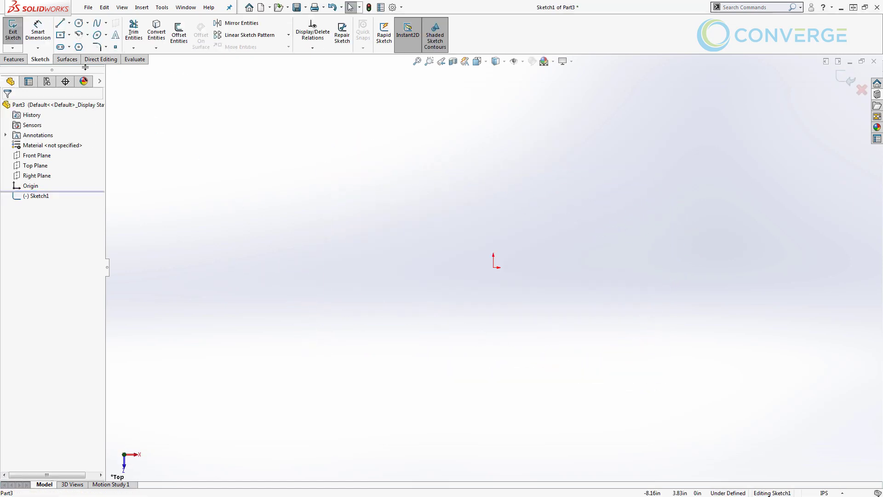
left_click(60, 35)
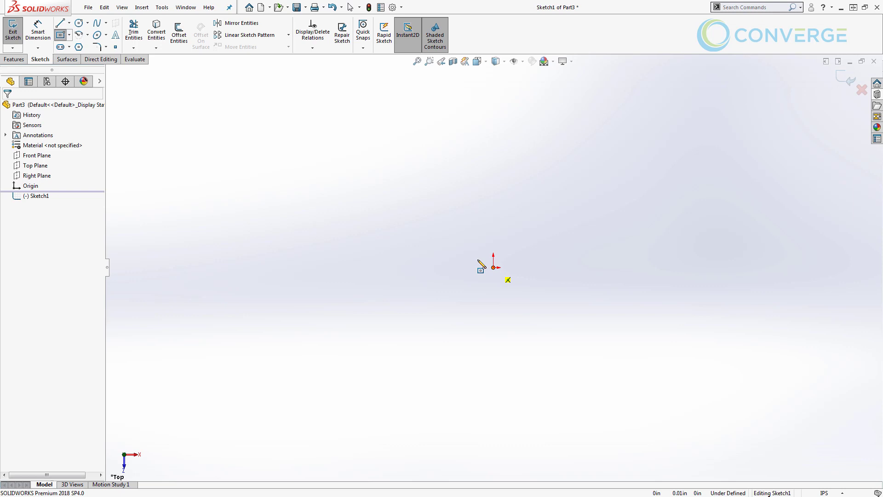
left_click(493, 267)
type("5")
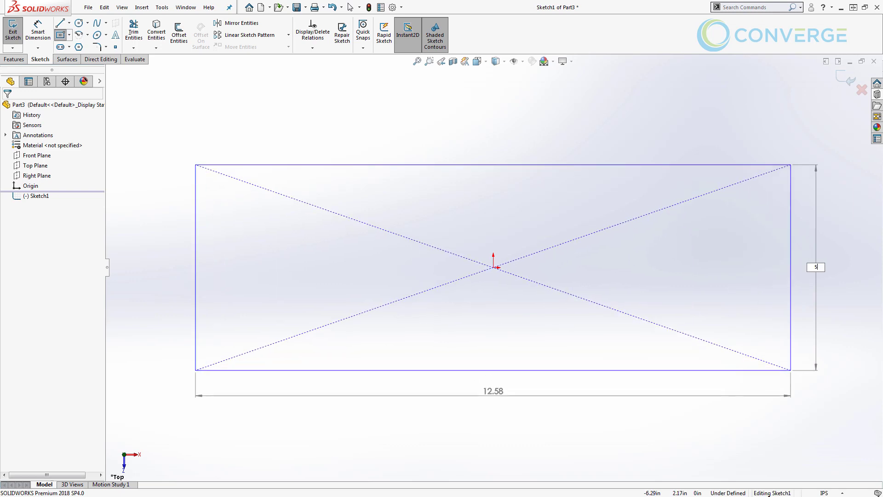
key("Tab")
type("10")
key("Return")
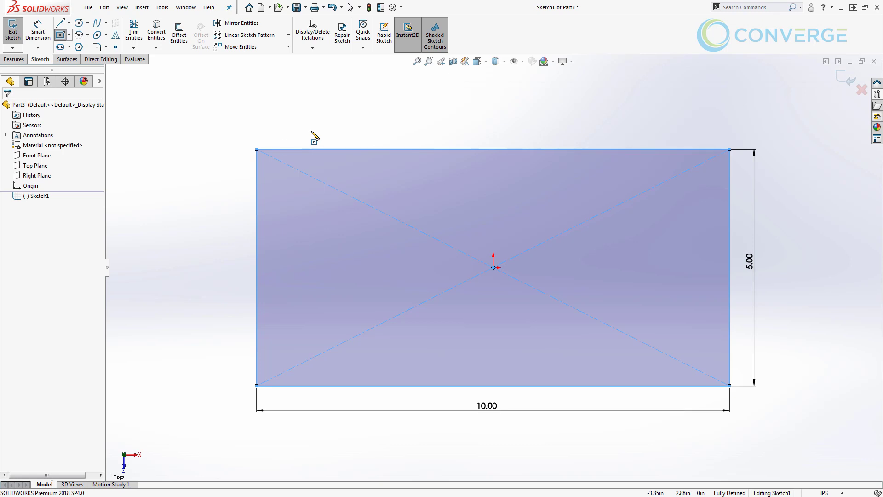
key("Escape")
Name the 10.00 width dimension BoxWidth
mouse_move(465, 325)
middle_mouse_down()
mouse_move(458, 274)
mouse_move(469, 260)
middle_mouse_up()
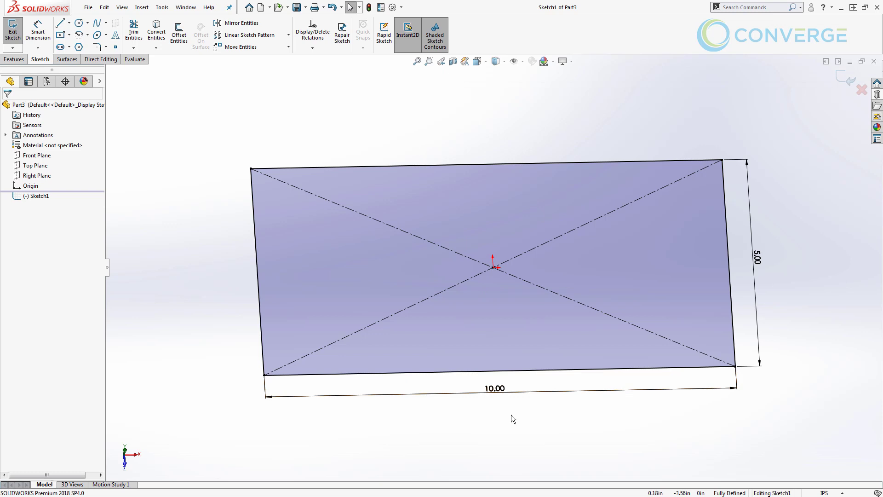
left_click(529, 396)
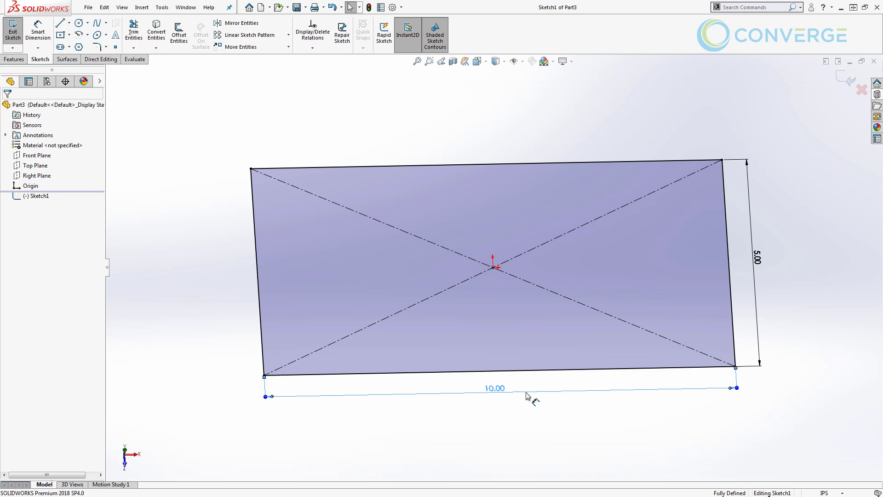
double_click(492, 392)
key("Escape")
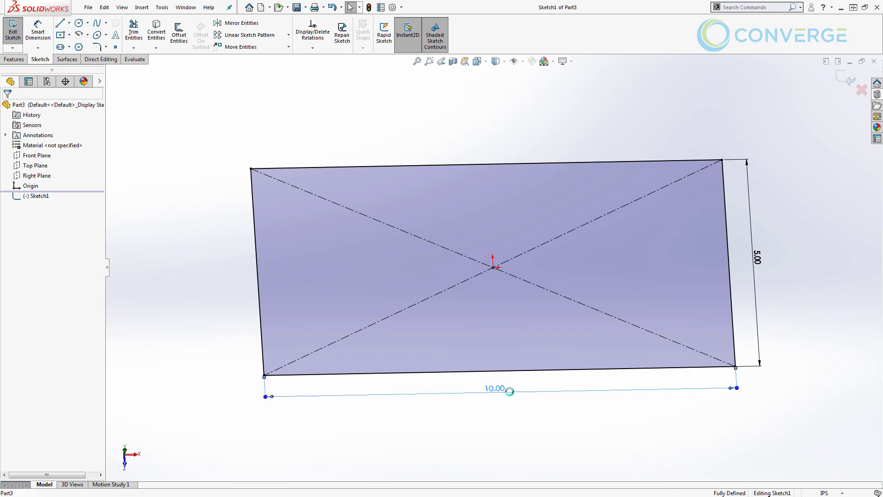
double_click(500, 391)
left_click(501, 392)
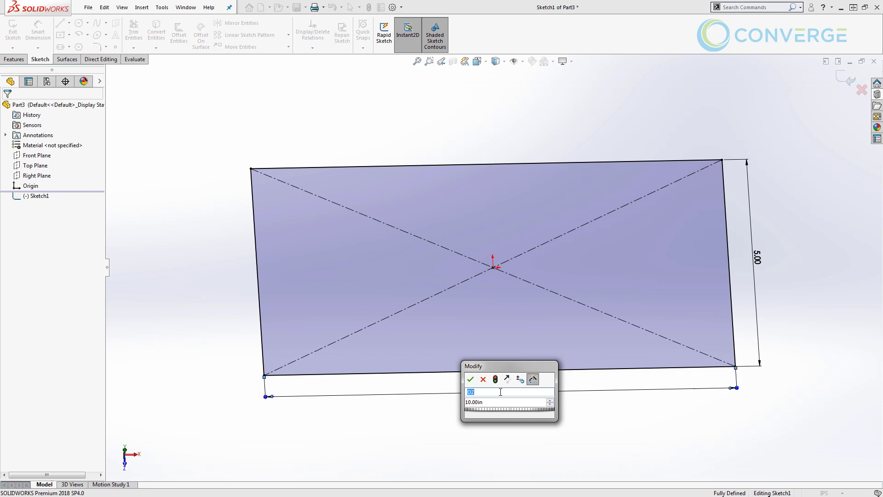
type("BoxWidth@Sketch1")
left_click(471, 380)
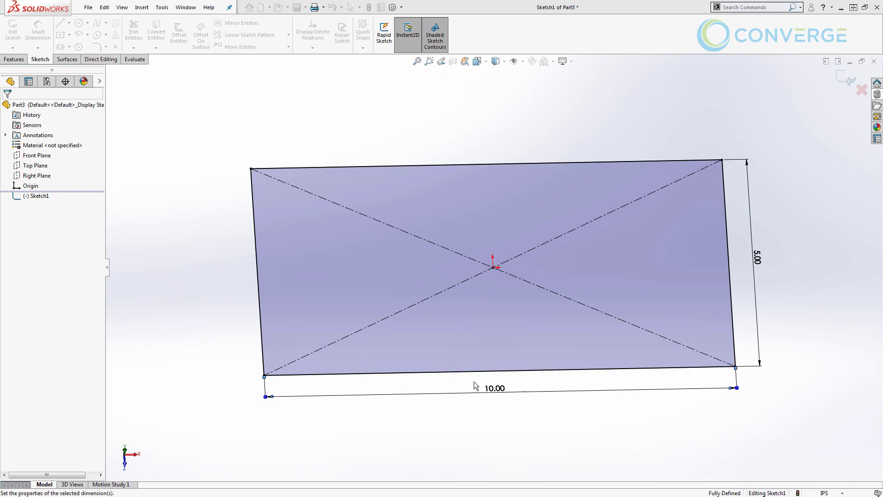
Name the 5.00 height dimension BoxHeight
left_click(756, 270)
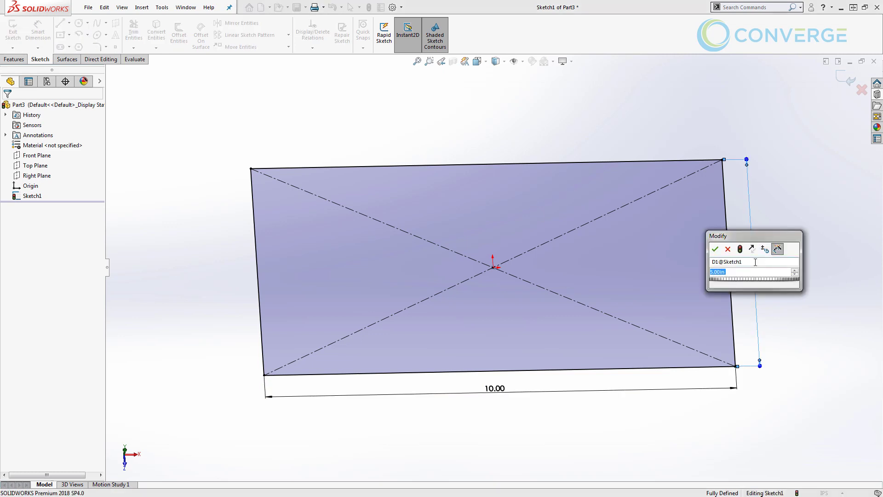
left_click(755, 261)
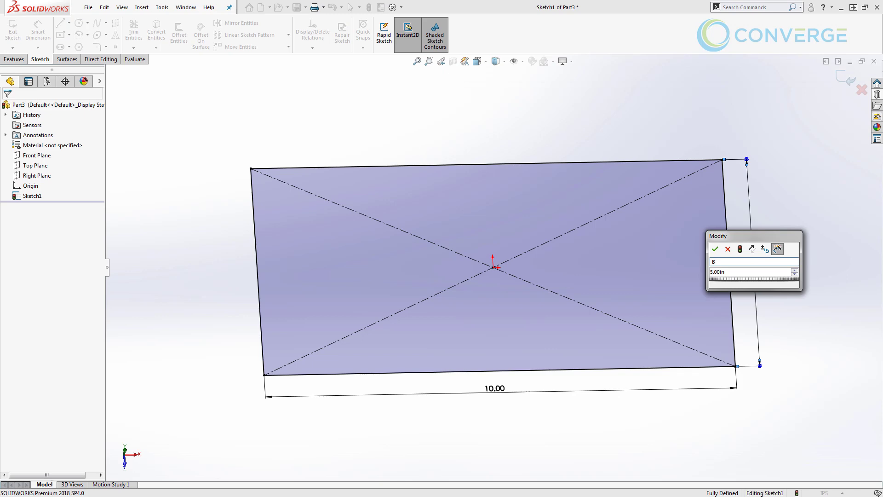
type("BoxHeight")
key("Tab")
left_click(715, 249)
left_click(846, 79)
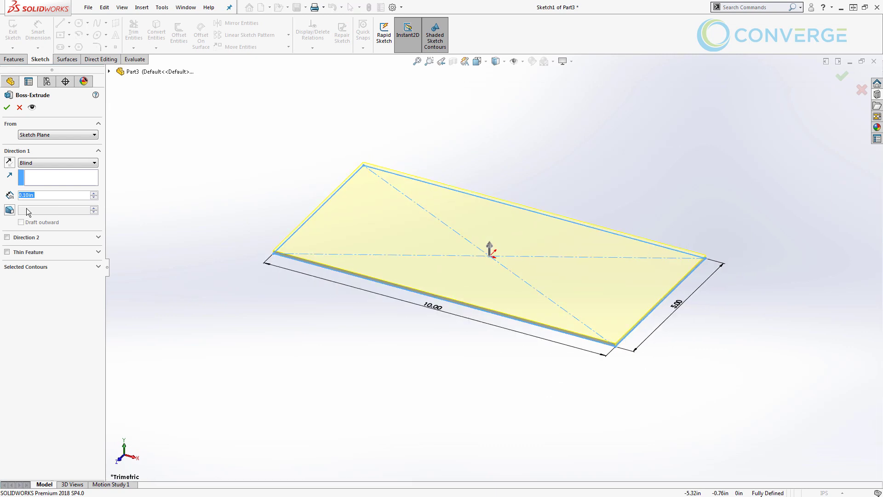
Extrude the rectangle 1.00 in deep
type("1")
key("Return")
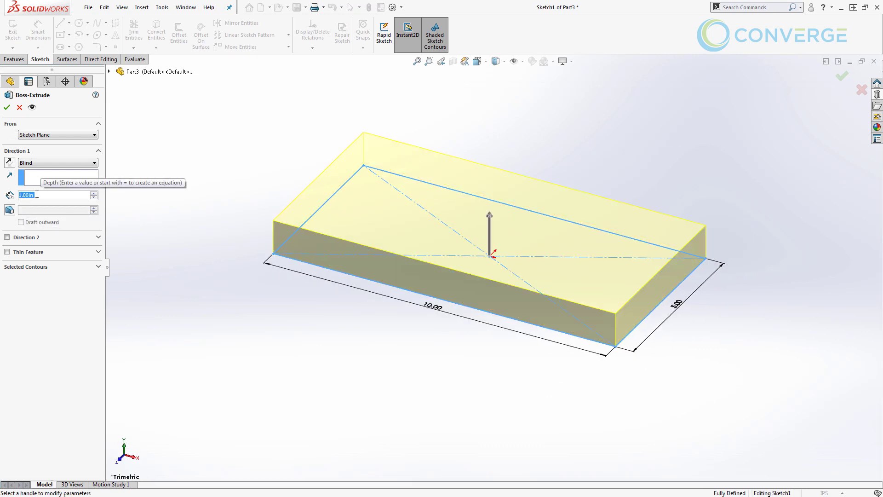
left_click(7, 107)
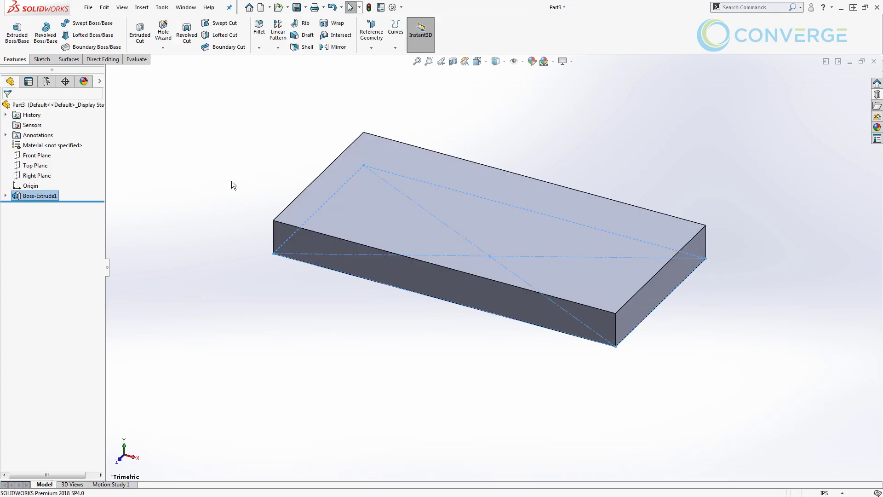
Rename the 1.00 in depth dimension to BoxThickness
left_click(21, 195)
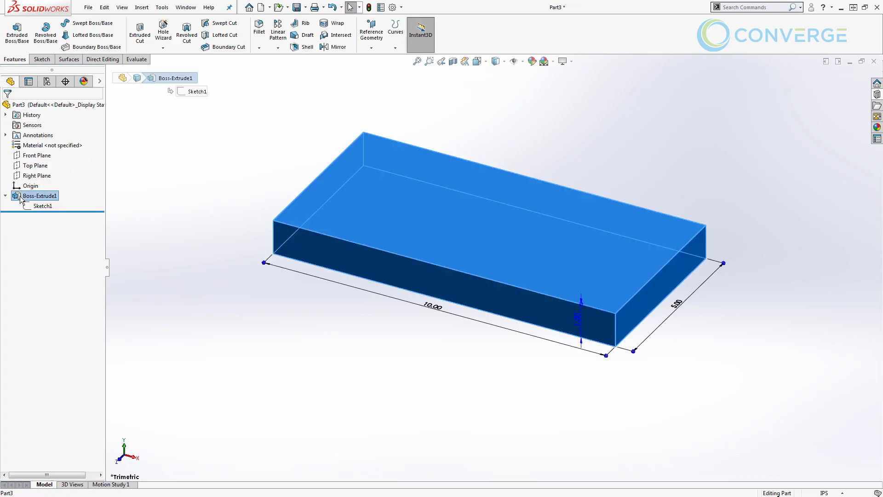
left_click(581, 324)
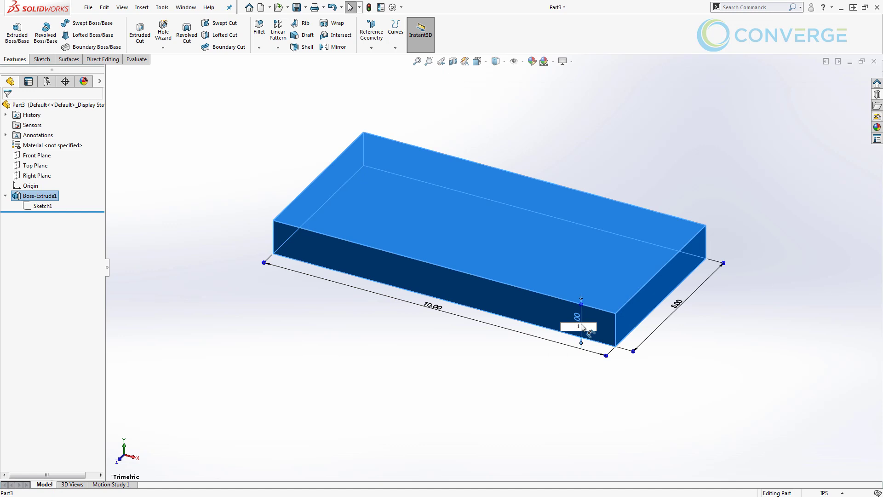
double_click(581, 325)
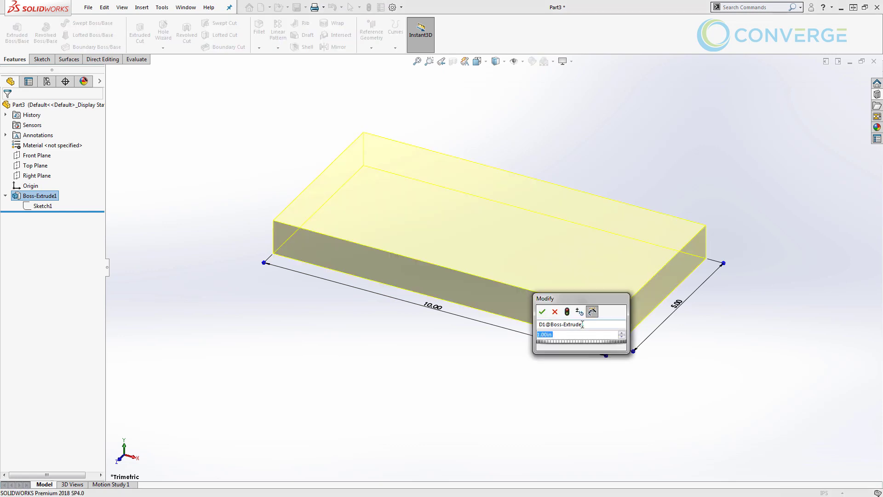
left_click(582, 325)
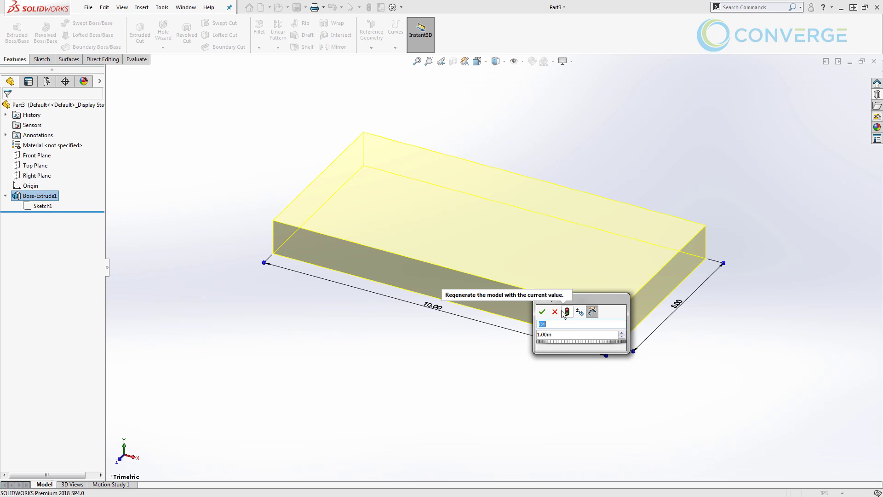
left_click_drag(589, 299, 554, 355)
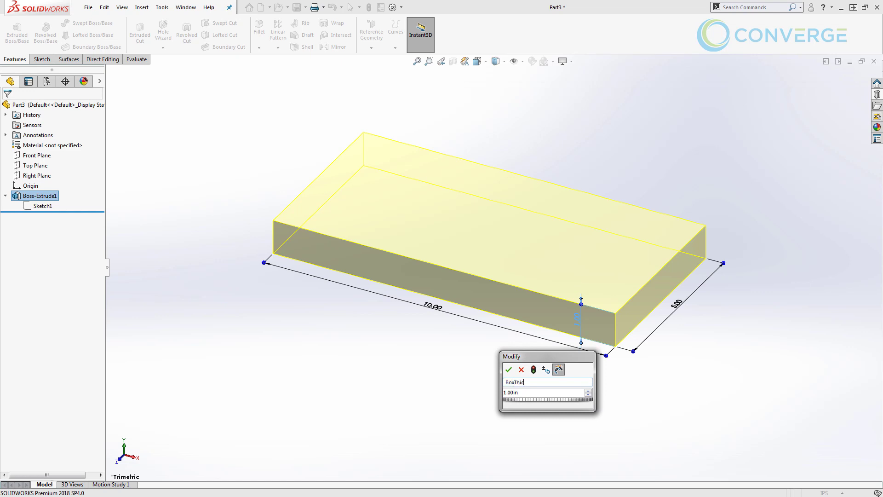
type("s")
key("Tab")
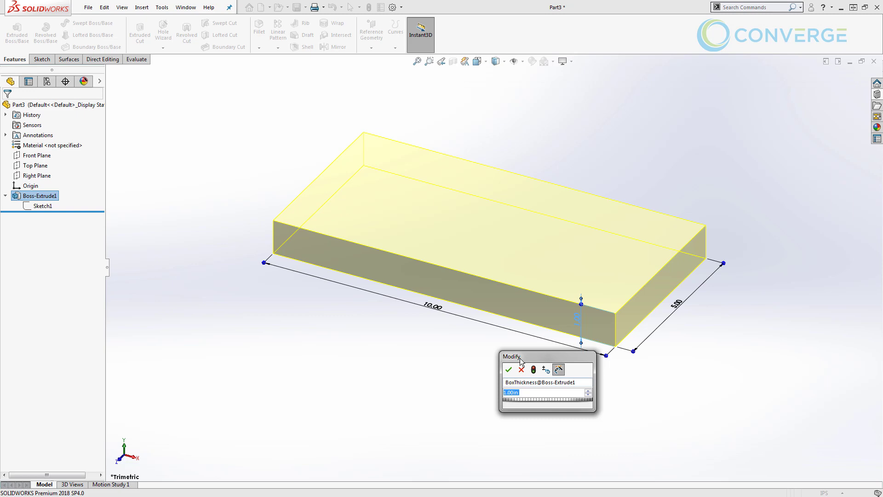
left_click(508, 369)
left_click(162, 7)
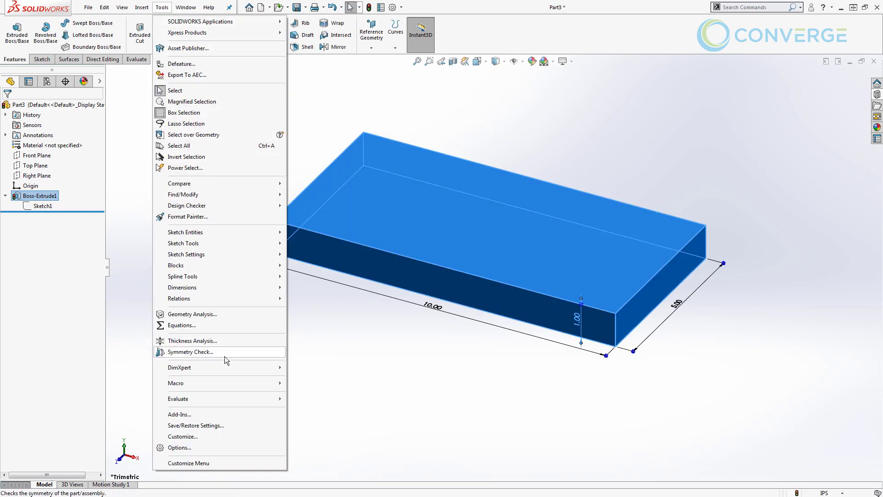
left_click(229, 326)
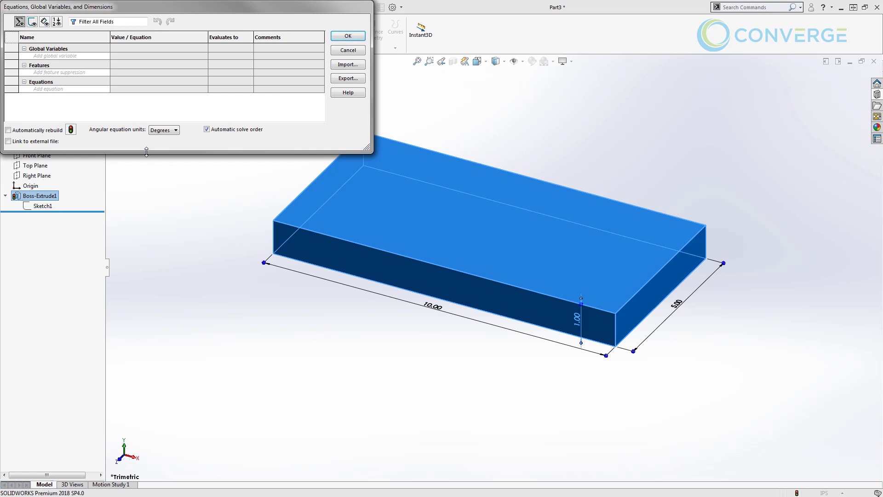
left_click_drag(144, 152, 140, 228)
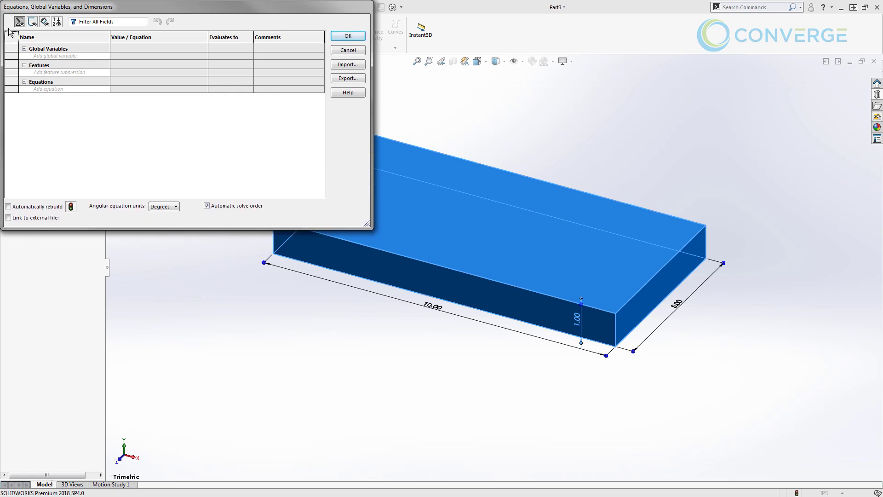
left_click(44, 23)
left_click(65, 105)
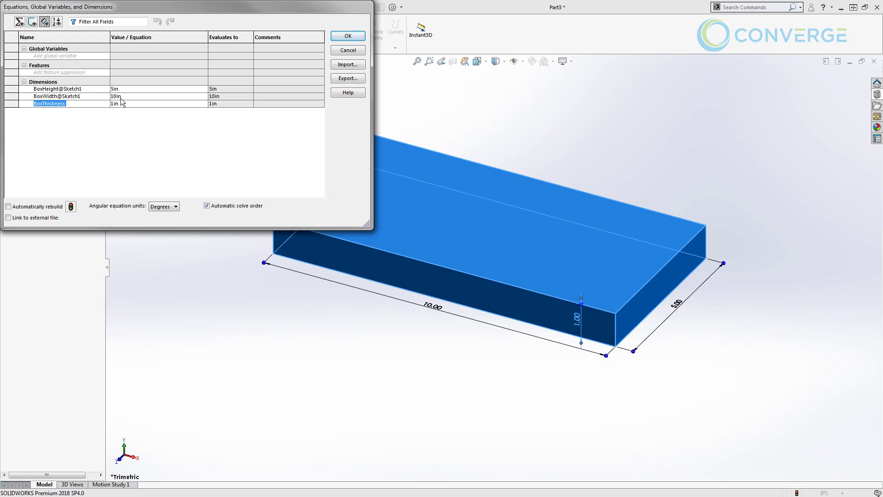
left_click(348, 36)
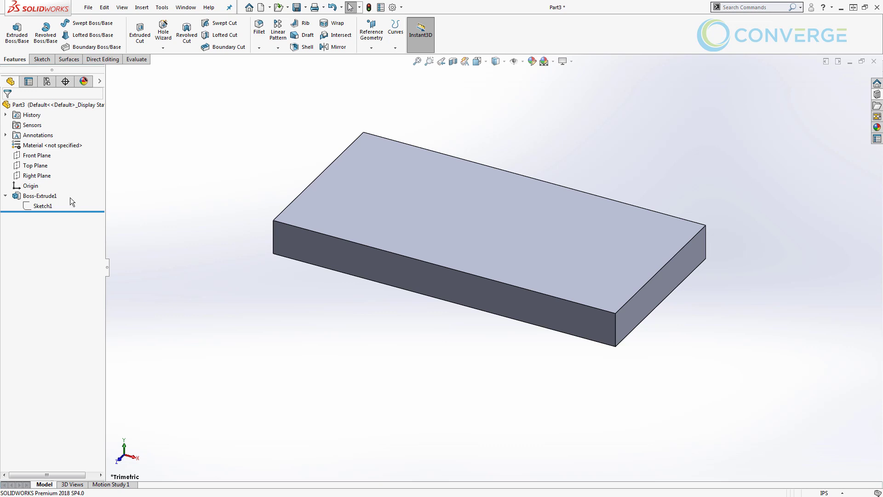
Rename Sketch1 to BoxBase in the feature tree
left_click(51, 206)
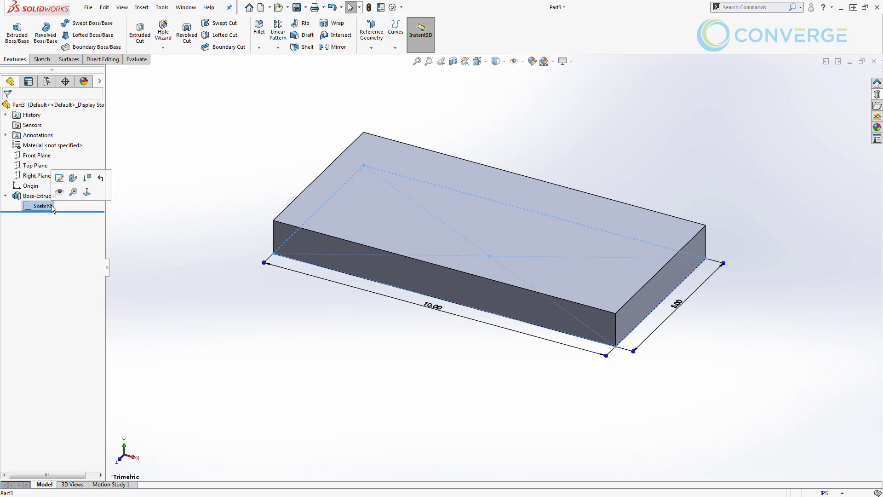
left_click(44, 205)
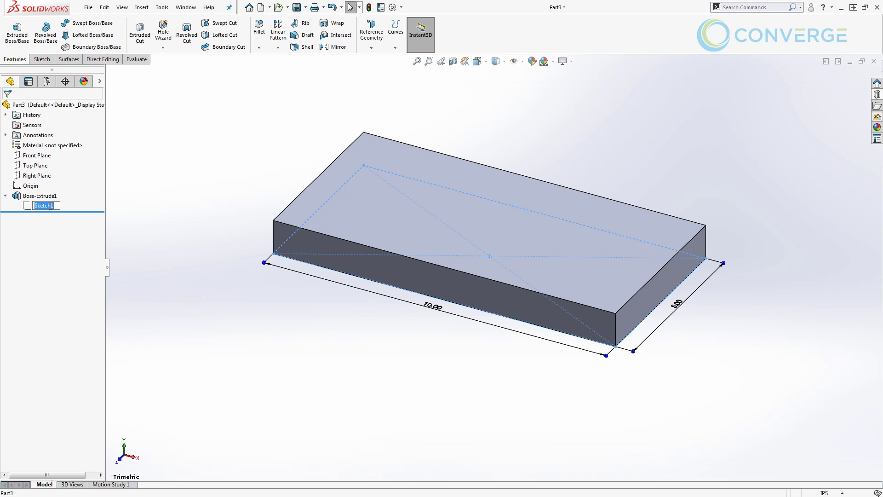
type("BoxBase")
key("Return")
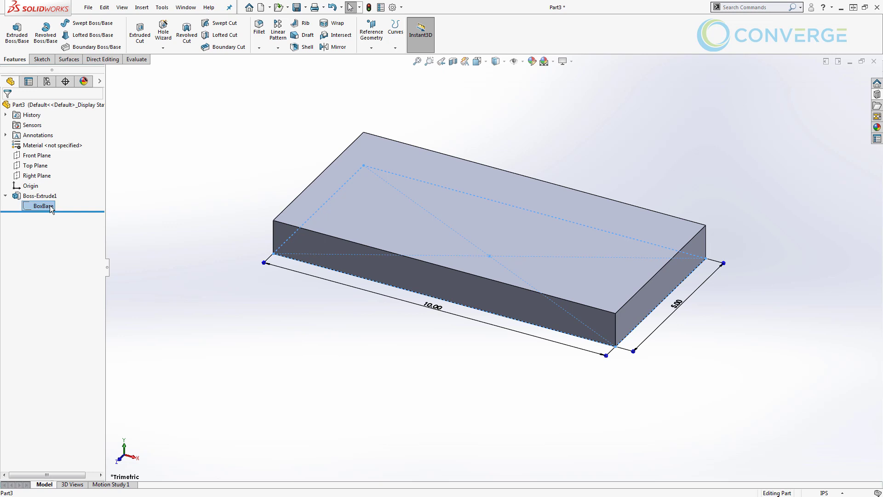
Rename Boss-Extrude1 to BoxExtrude and show the BoxBase sketch
left_click(53, 197)
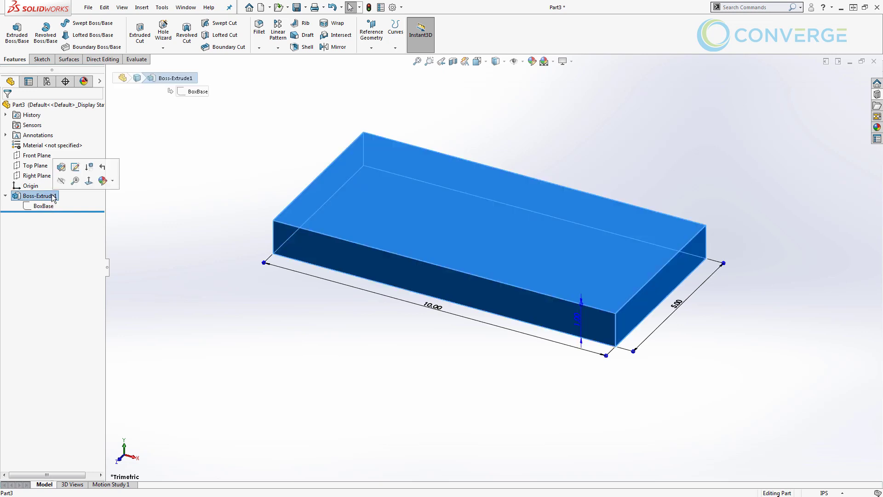
left_click(52, 197)
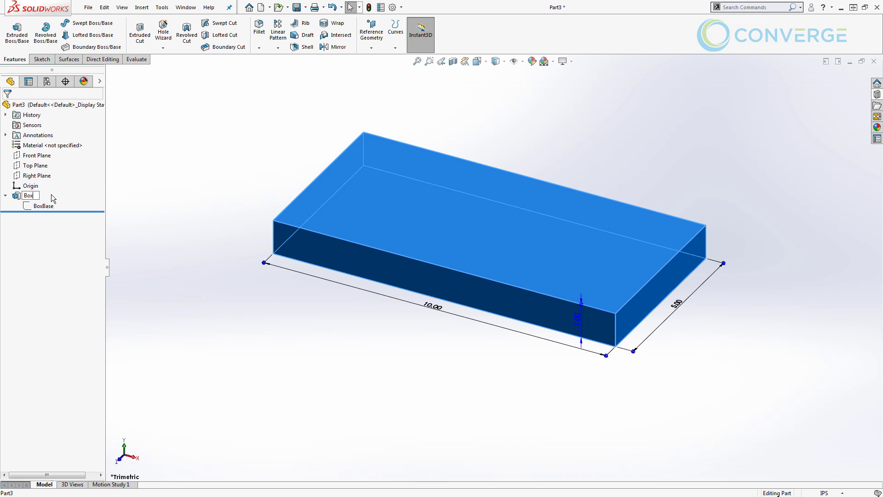
type("BoxExtrude")
key("Return")
left_click(134, 201)
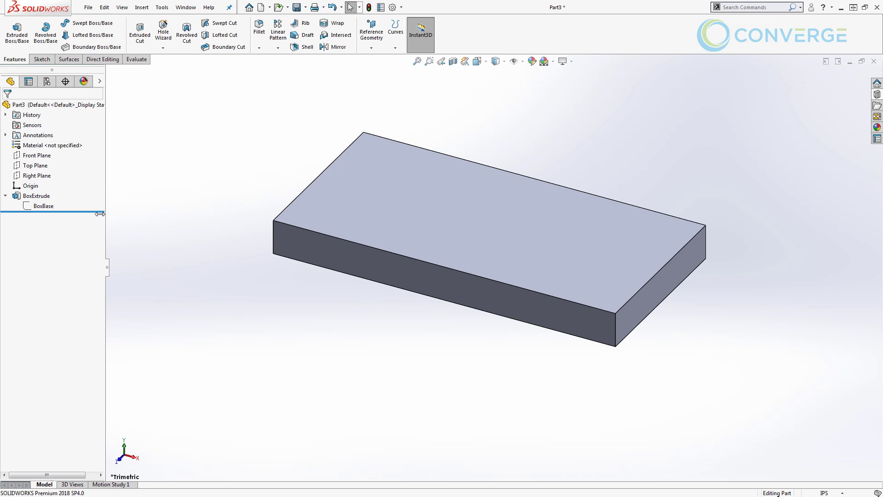
left_click(43, 205)
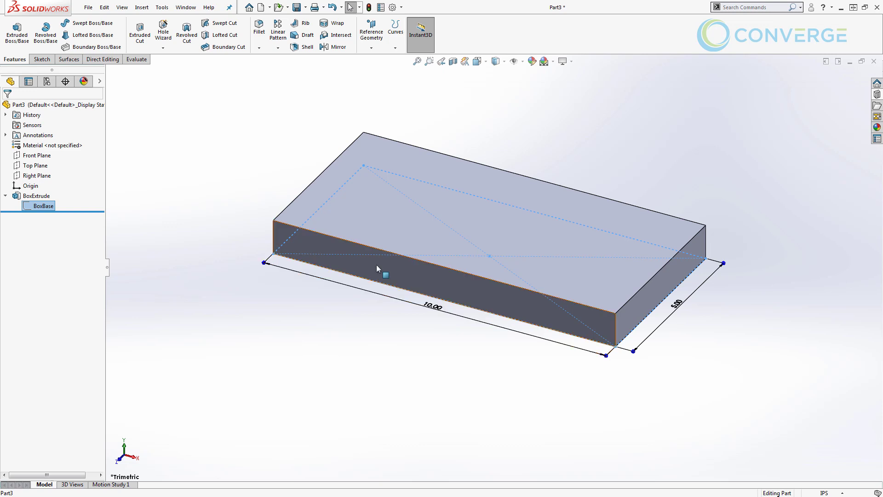
On the top face, sketch construction lines: end segments, long centreline and vertical line
left_click(258, 158)
left_click(364, 174)
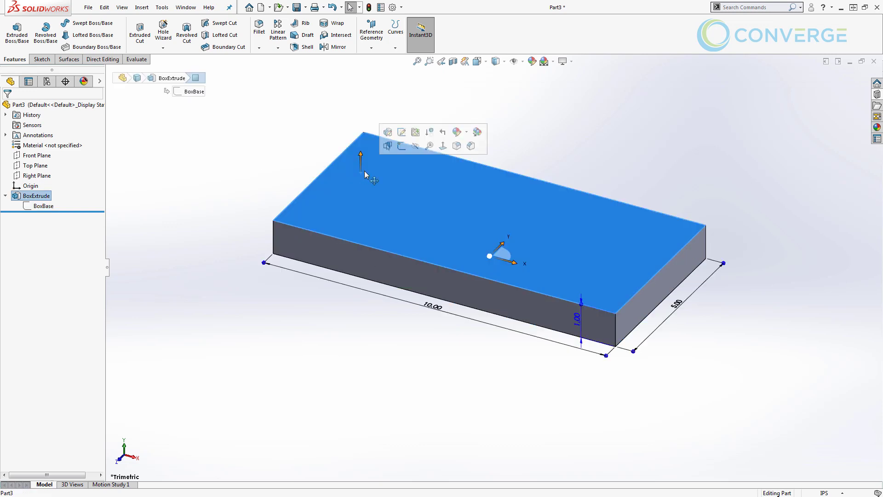
left_click(401, 146)
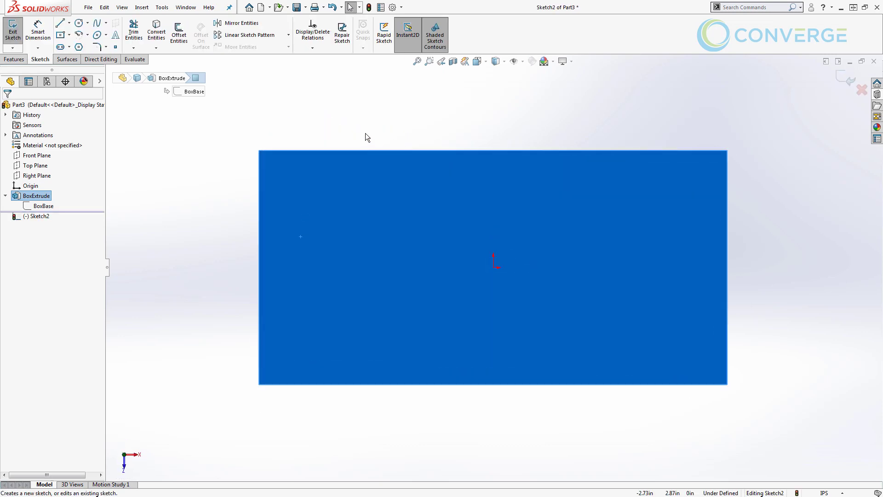
left_click(60, 23)
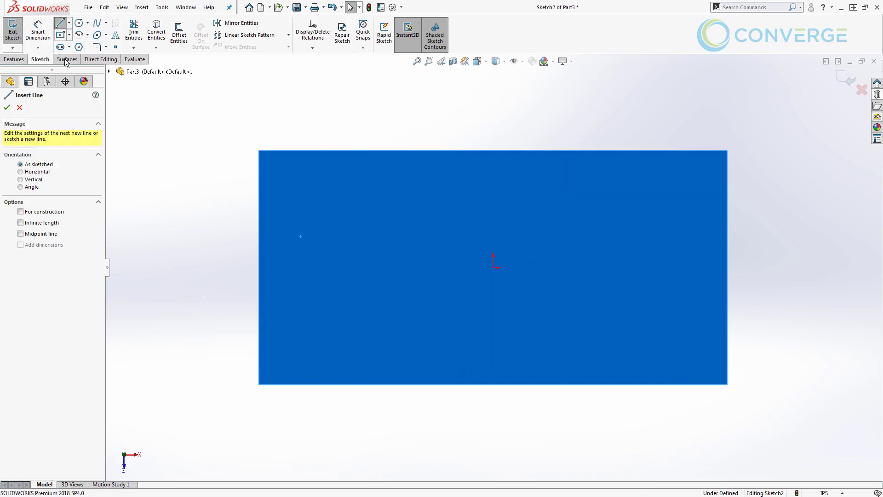
left_click(38, 212)
left_click(259, 196)
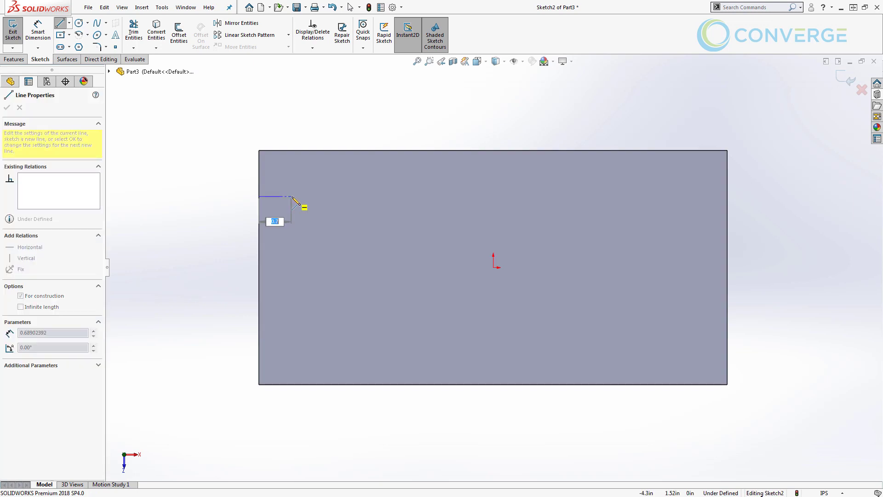
left_click(309, 196)
double_click(310, 150)
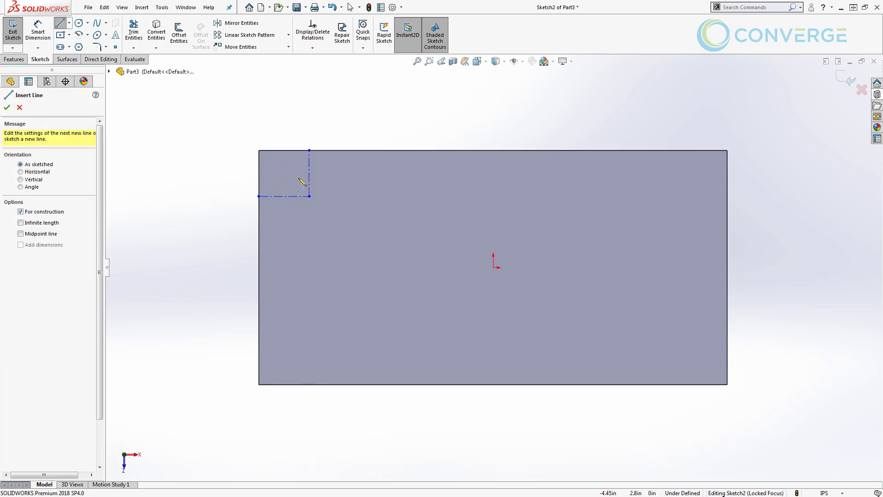
left_click(309, 196)
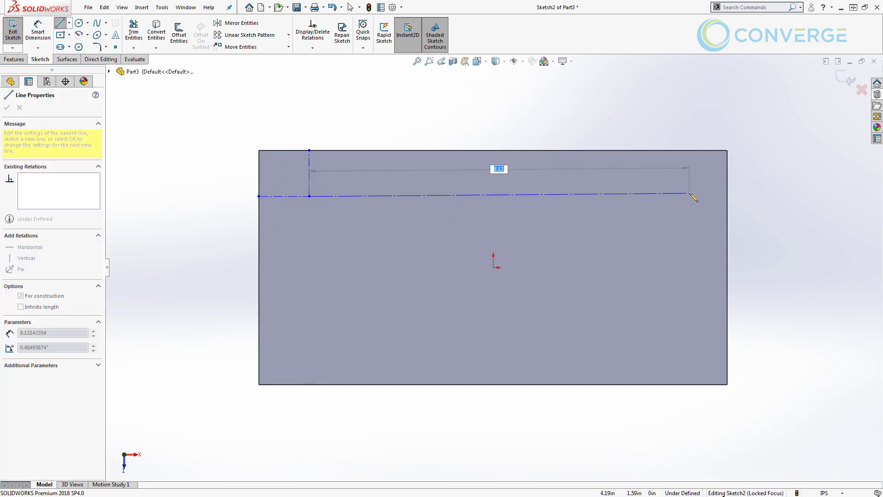
left_click(690, 193)
double_click(727, 193)
key("Escape")
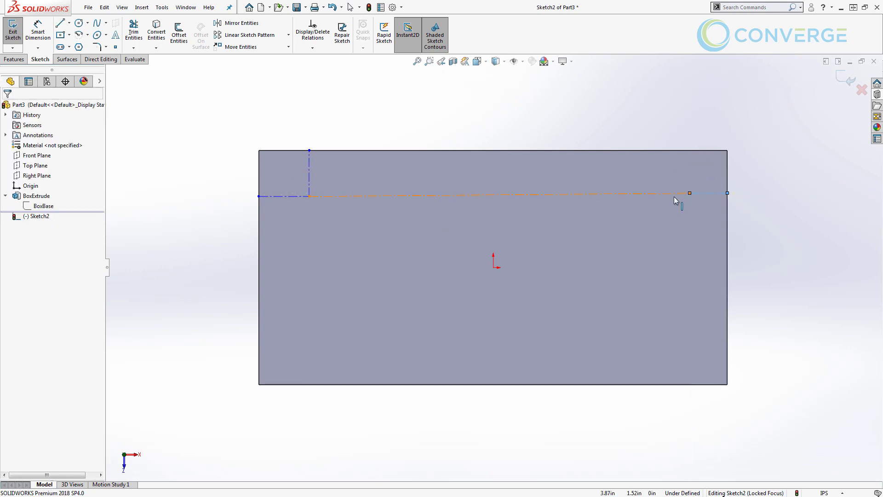
Make the two end segments and the vertical construction line equal in length
left_click(674, 196)
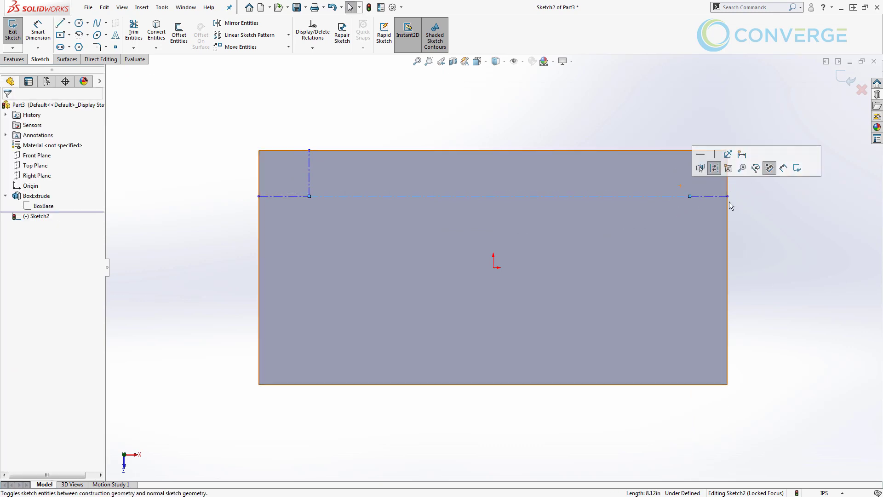
left_click(718, 197)
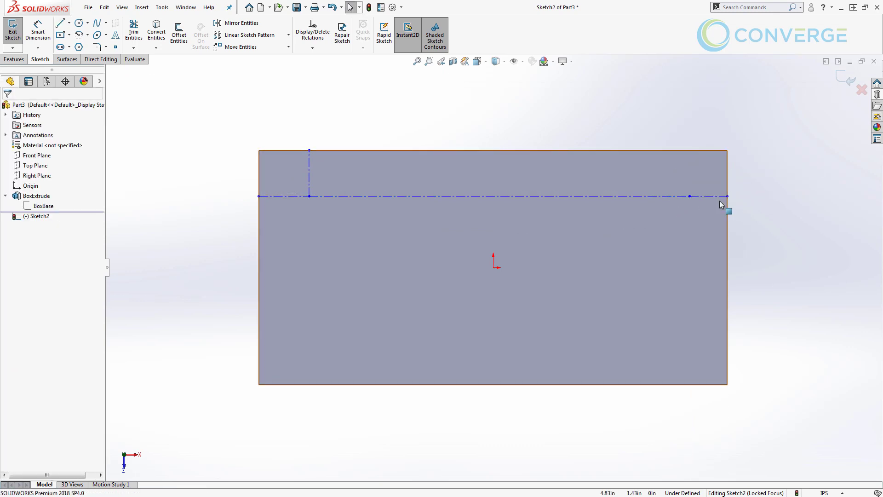
left_click(303, 197, "ctrl")
left_click(310, 183, "ctrl")
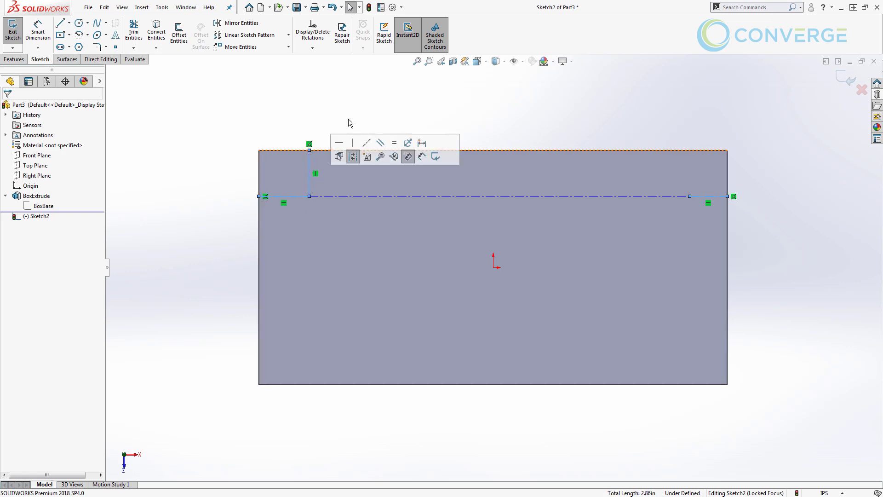
left_click(393, 146)
left_click(336, 92)
Dimension the vertical construction line 1.00 and name it EdgeOffset
key("s")
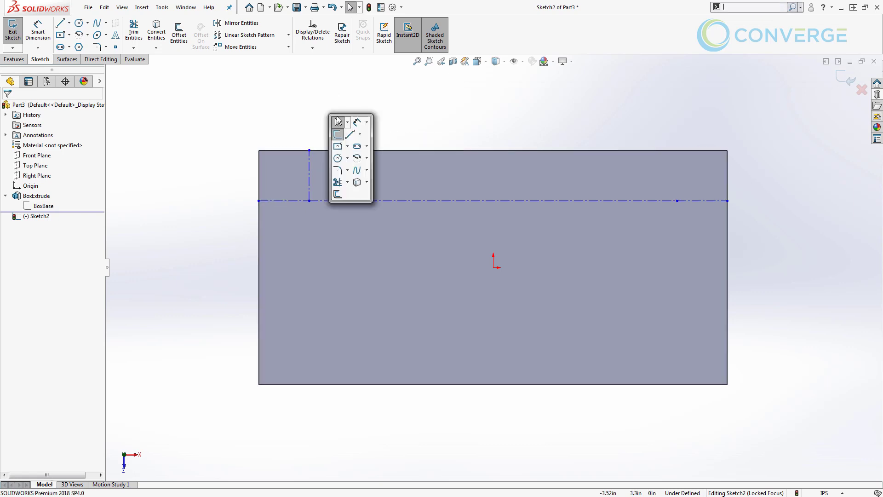
left_click(356, 121)
left_click(309, 170)
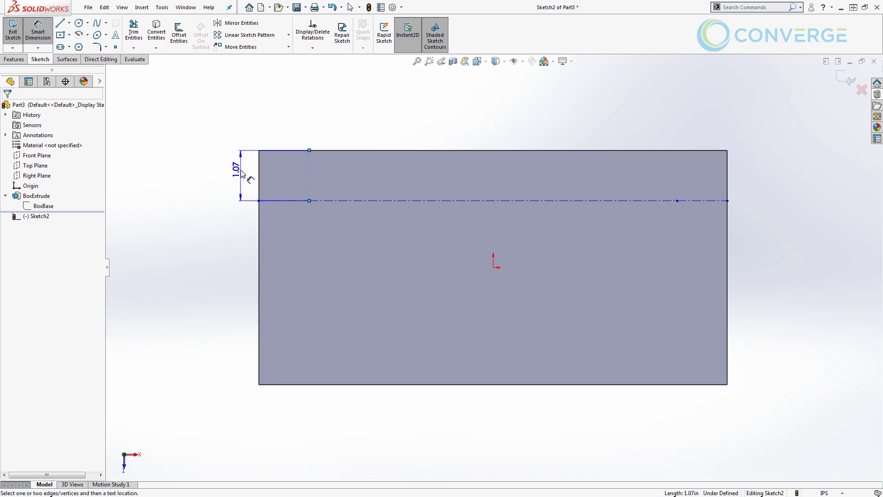
left_click(241, 173)
type("1")
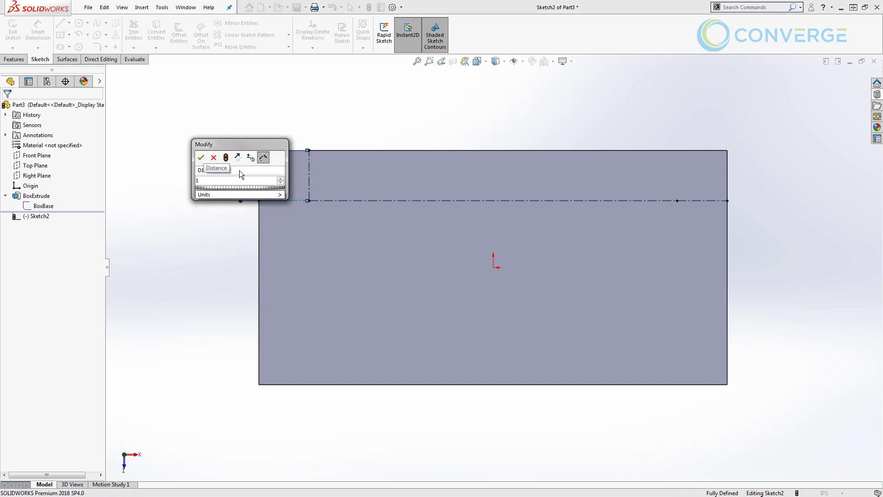
double_click(239, 170)
type("EdgeOff")
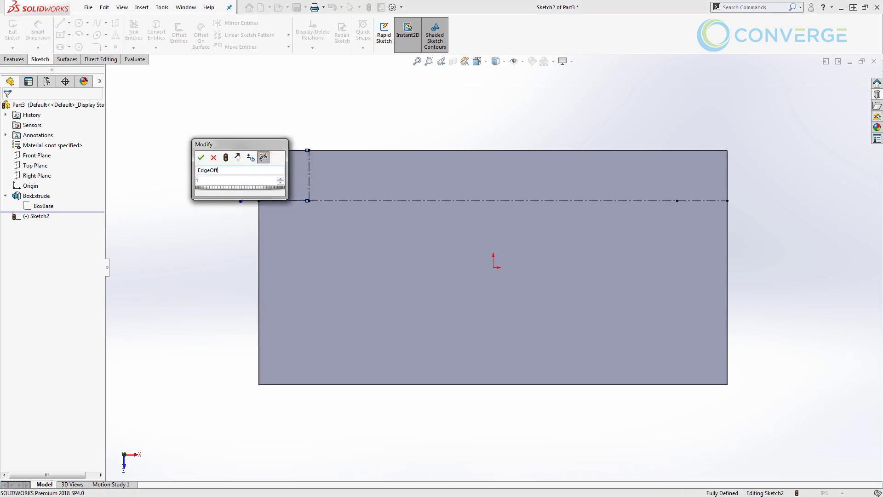
type("set")
key("Tab")
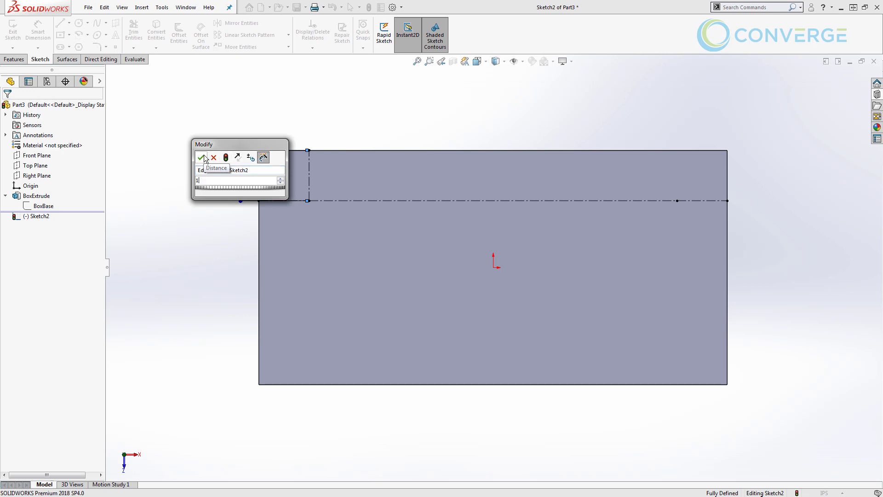
left_click(202, 157)
Draw a 0.25 radius circle at the centreline intersection
left_click(79, 22)
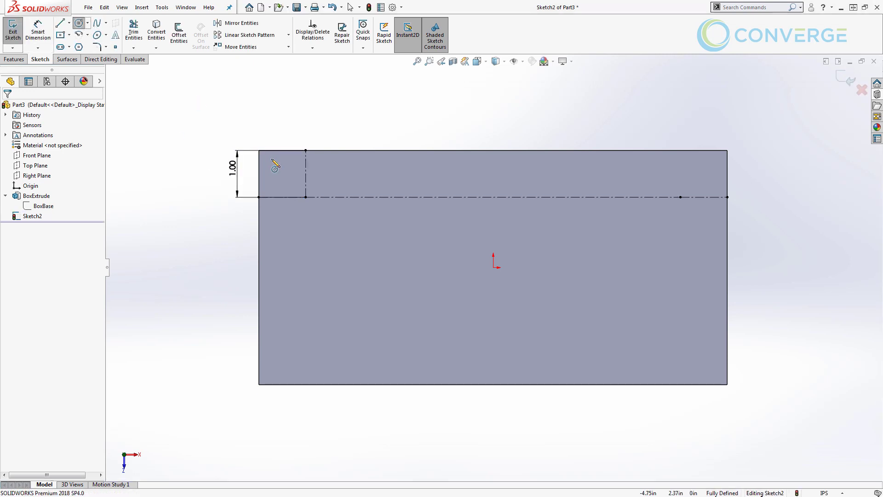
left_click(305, 196)
type("0.25")
key("Return")
key("Escape")
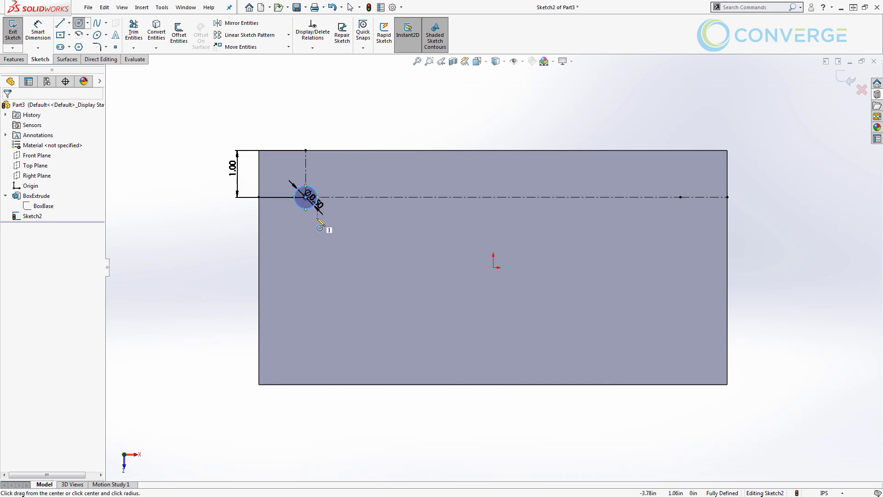
Name the Ø0.50 diameter dimension HoleDia
left_click_drag(315, 204, 239, 222)
double_click(238, 222)
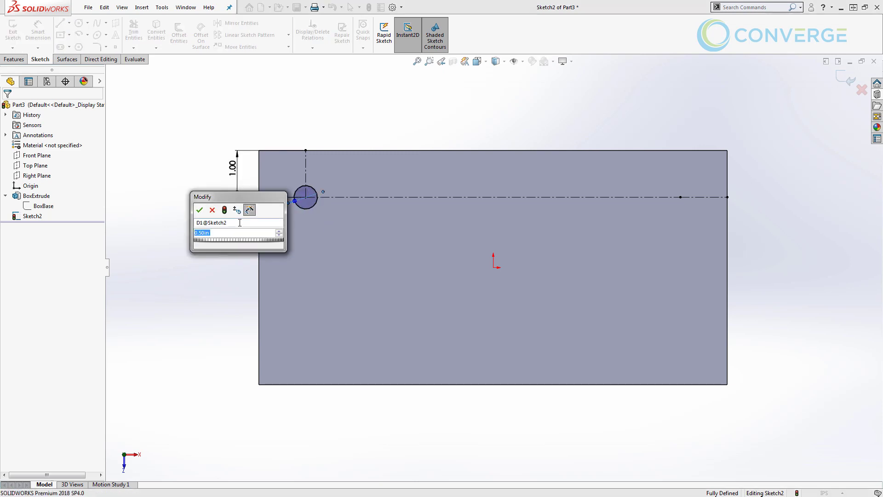
left_click(239, 222)
type("HoleDia")
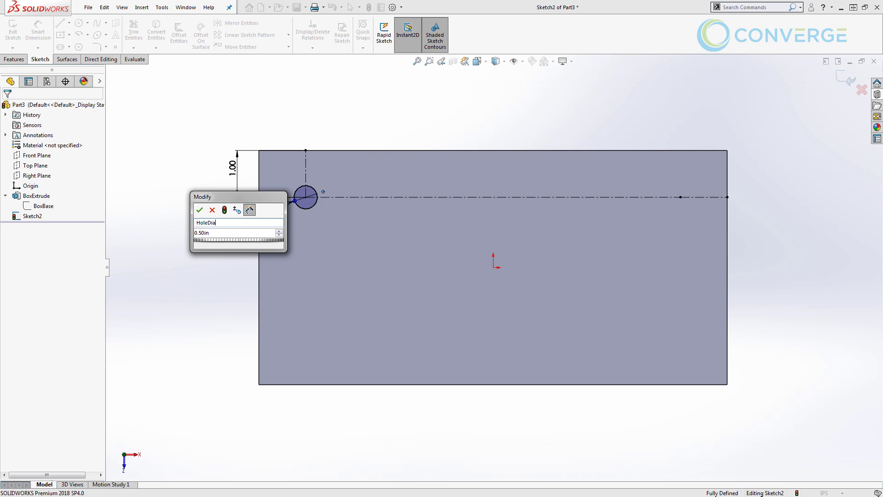
key("Tab")
left_click(200, 210)
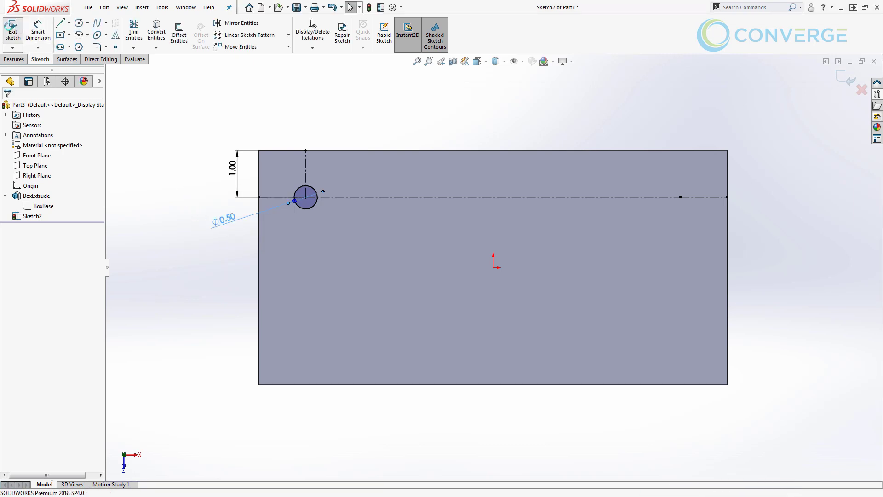
Cut the 0.50 in circle Through All the plate
left_click(11, 26)
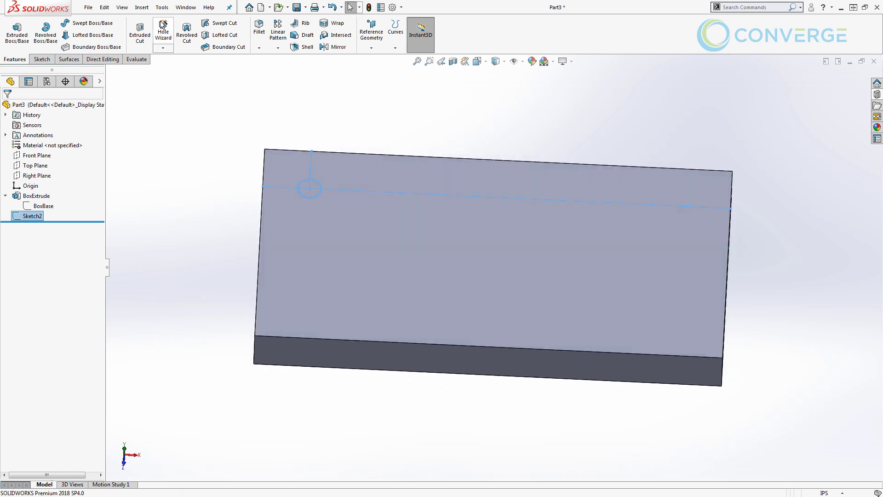
left_click(140, 31)
left_click(59, 163)
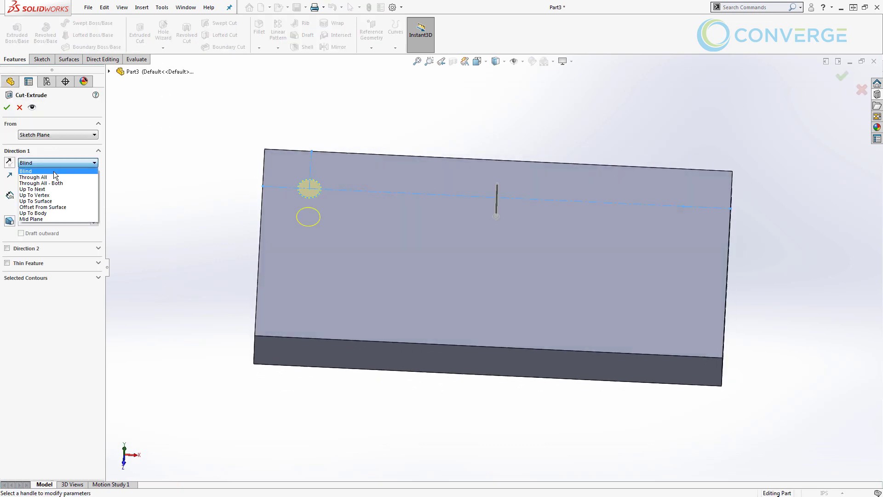
left_click(46, 177)
left_click(7, 107)
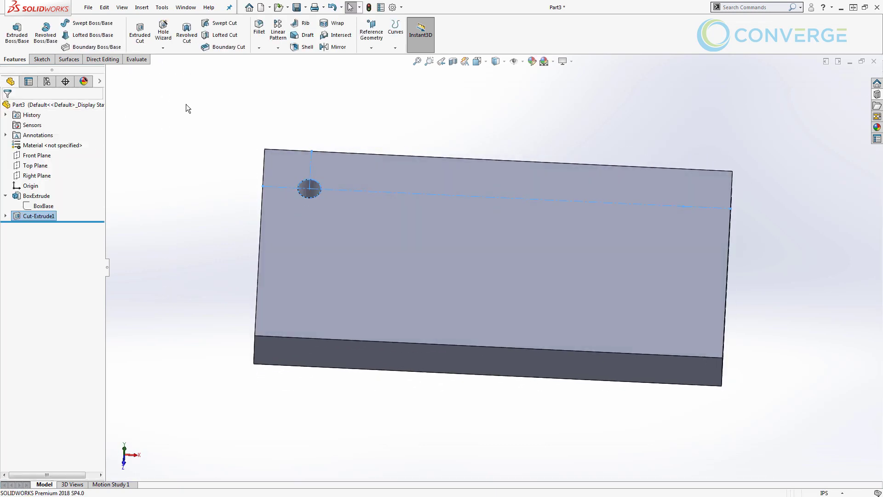
Make a Curve Driven Pattern of ten holes along the sketch line
left_click(277, 48)
left_click(293, 93)
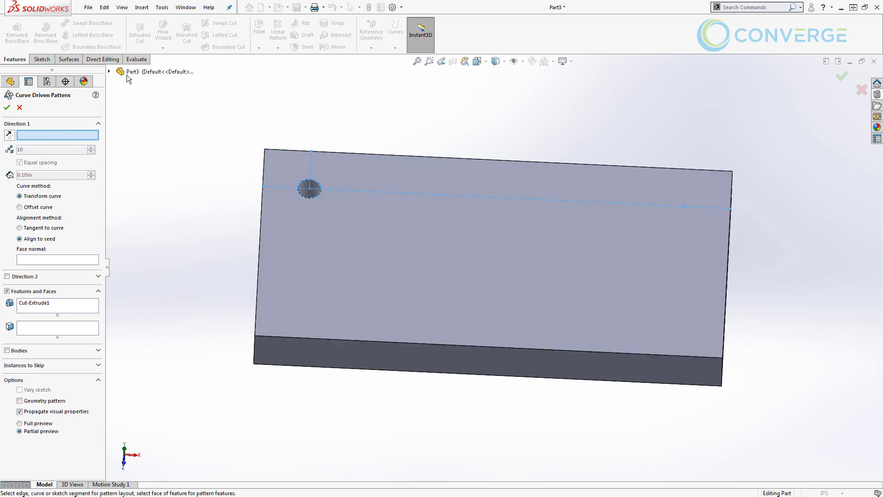
left_click(110, 72)
left_click(119, 173)
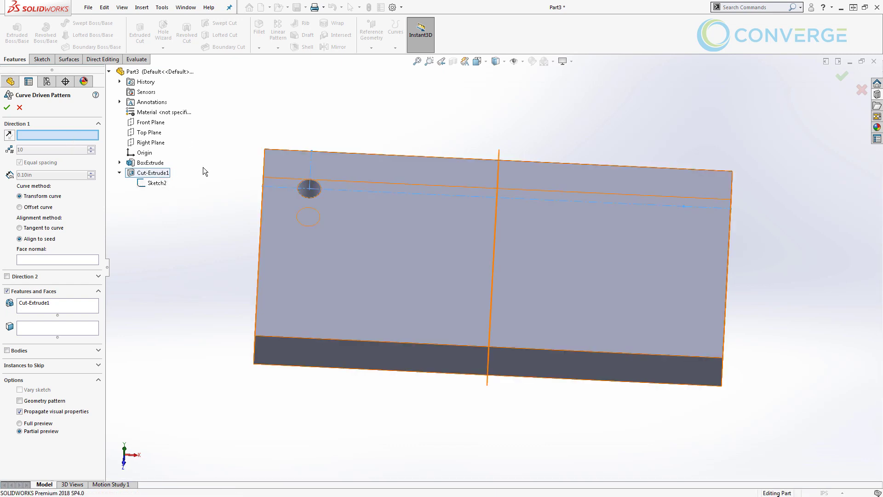
left_click(337, 189)
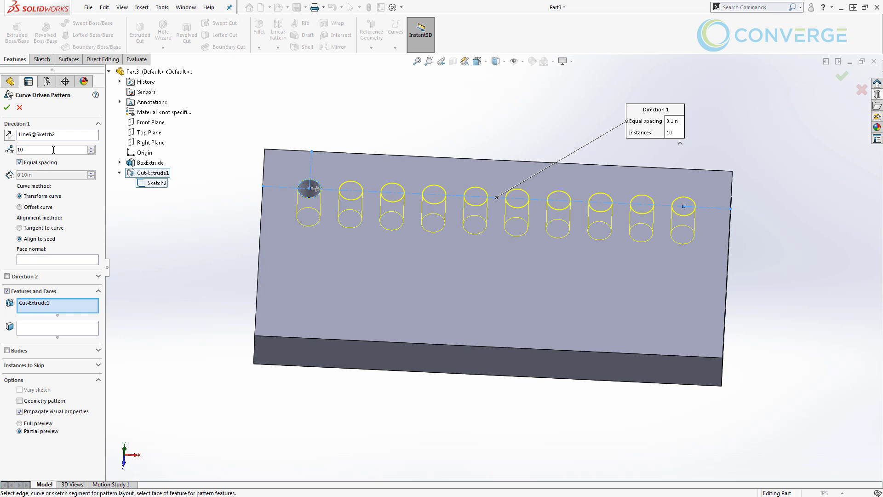
left_click(7, 107)
Hide Sketch2 and rename it HoleRefSketch
left_click(201, 193)
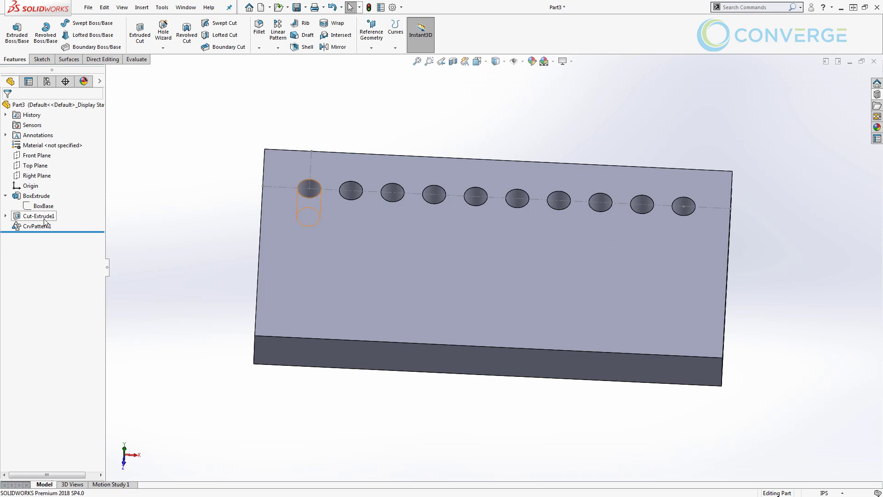
left_click(6, 216)
left_click(42, 226)
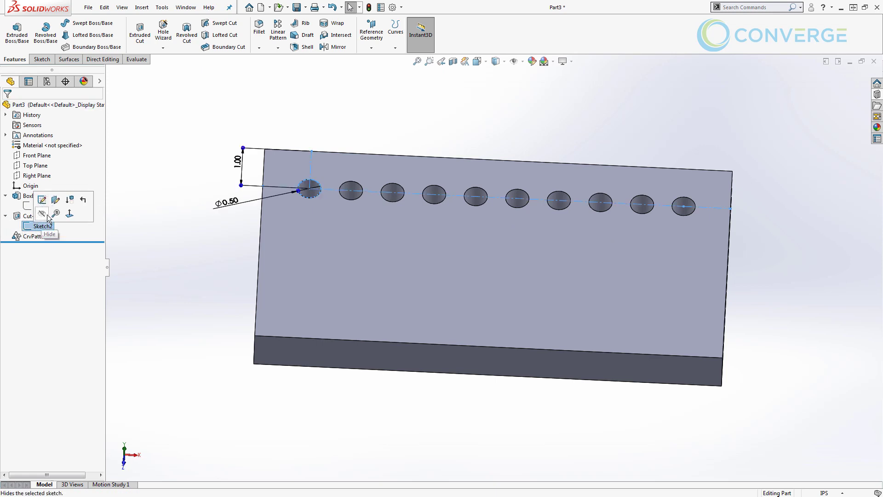
left_click(46, 215)
left_click(41, 226)
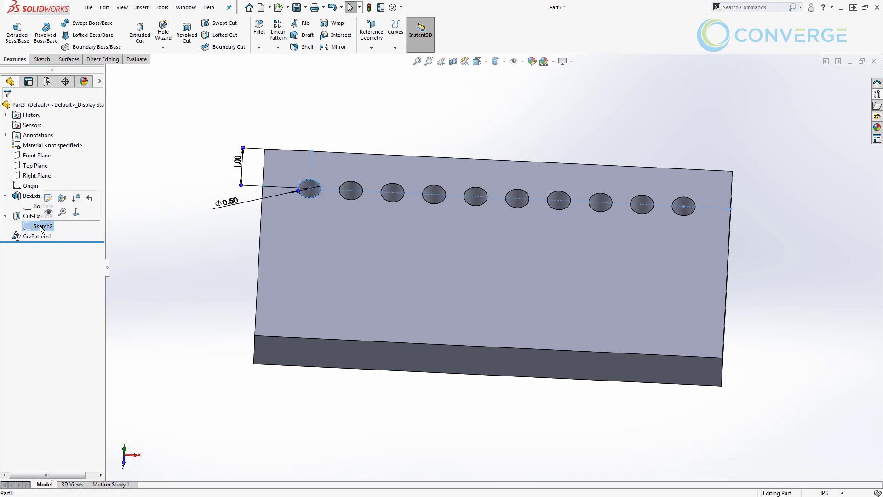
left_click(42, 226)
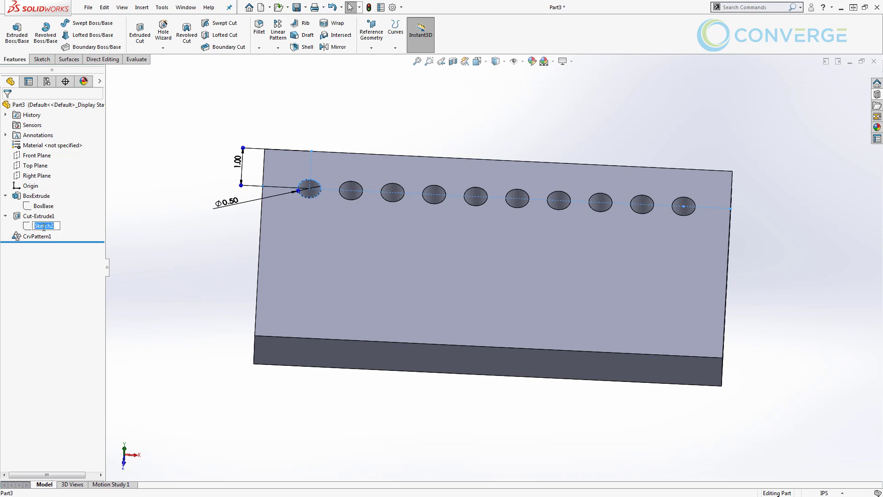
type("HoleRefSketch")
key("Return")
Rename Cut-Extrude1 to HoleCut and CrvPattern1 to HolePattern
left_click(43, 216)
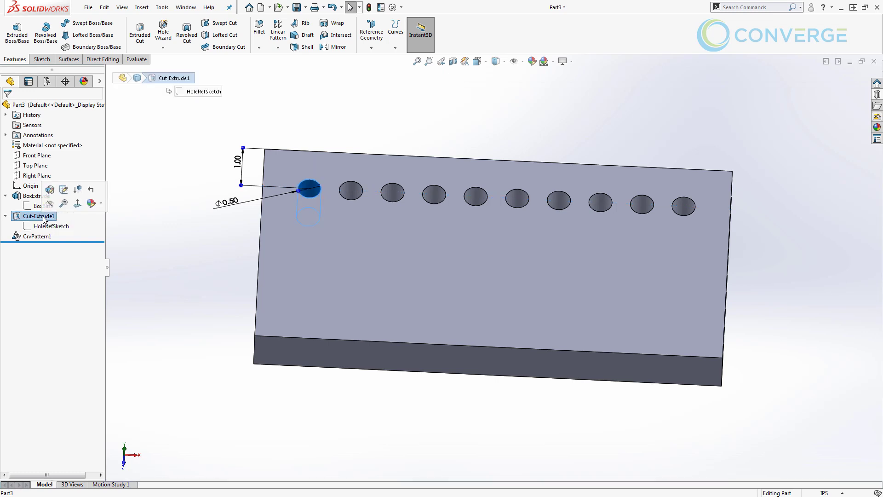
left_click(42, 216)
type("HoleCut")
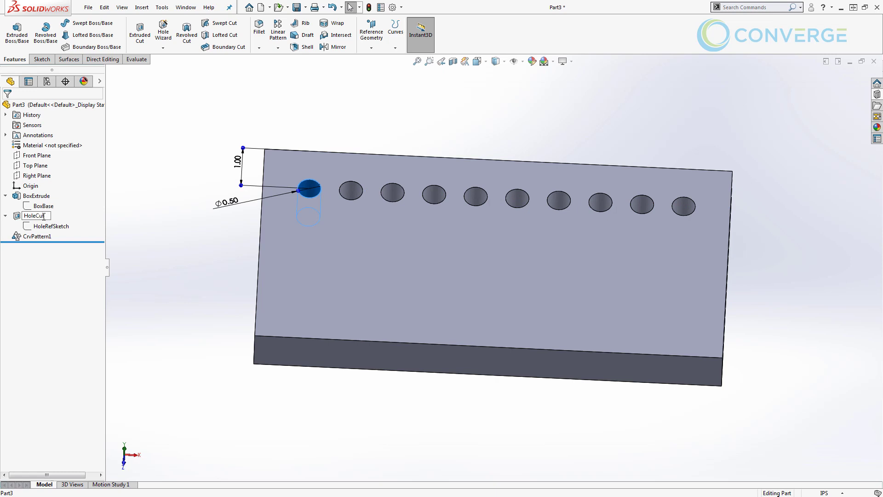
key("Return")
left_click(45, 237)
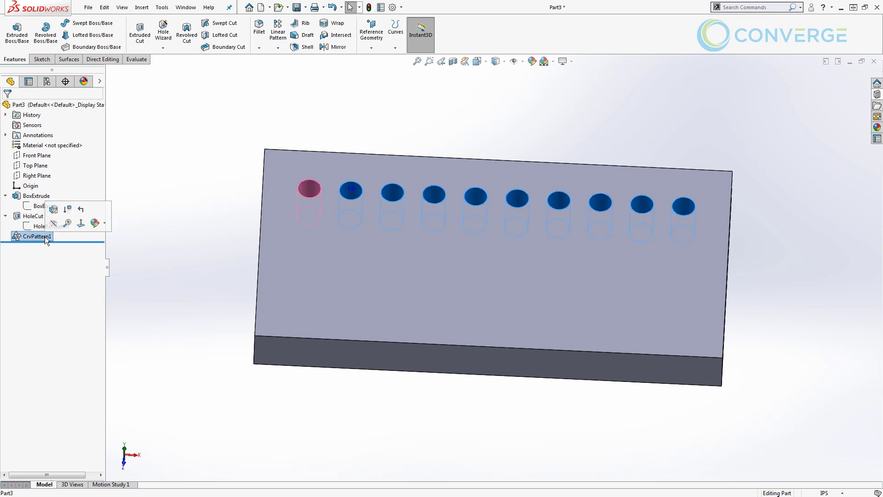
left_click(45, 236)
type("HolePattern")
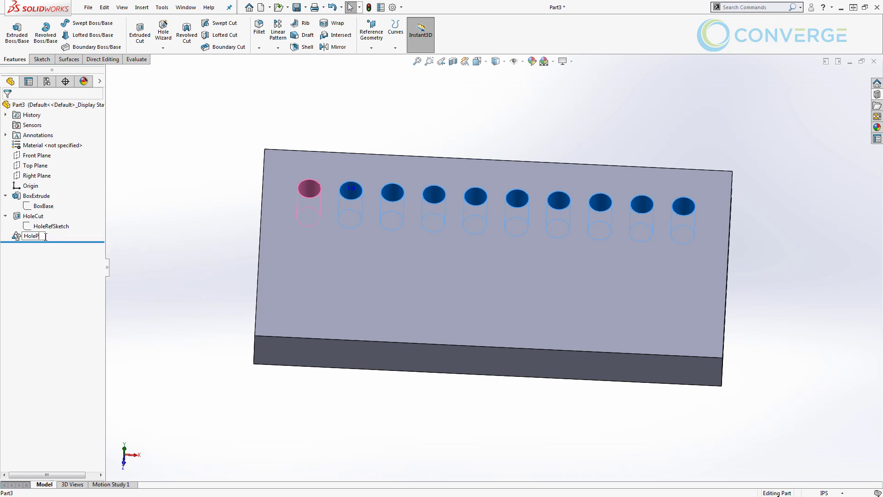
key("Return")
left_click(113, 187)
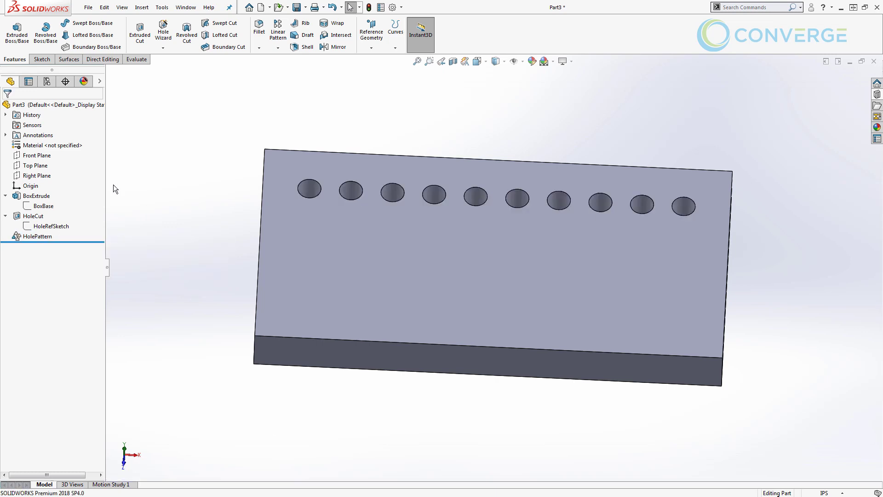
left_click(5, 196)
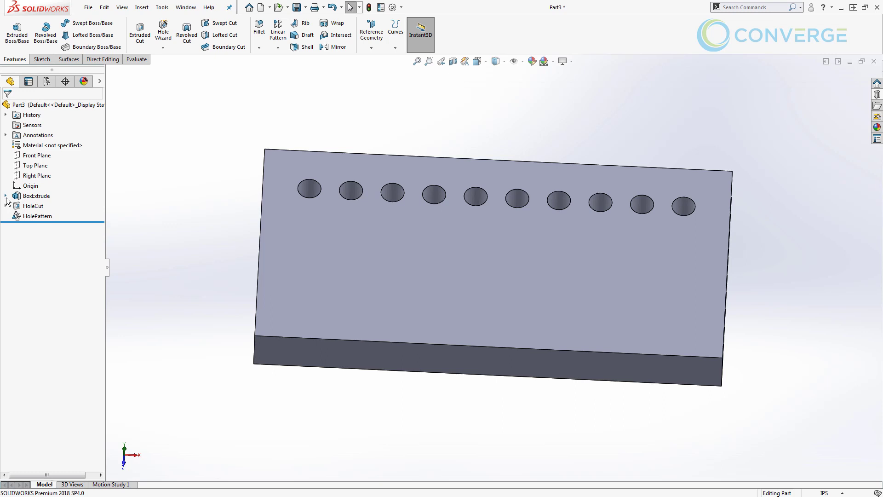
Save Part3 as the part file 'Configurations'
left_click(297, 7)
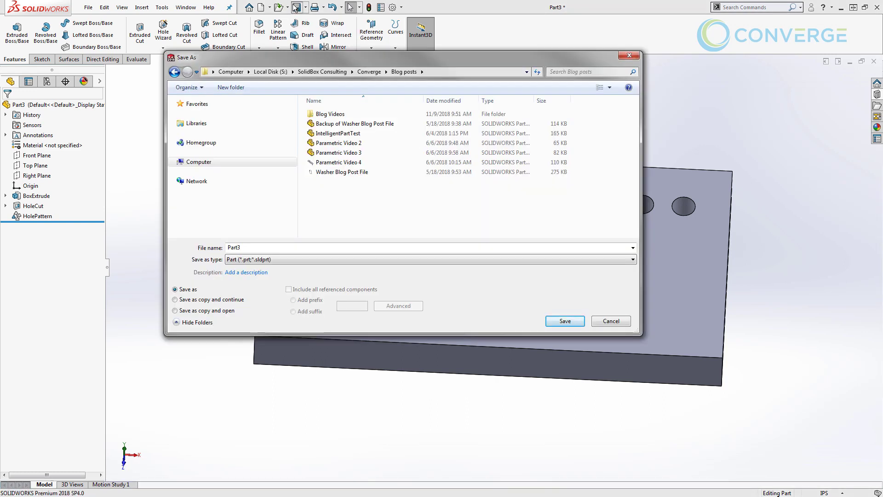
double_click(251, 247)
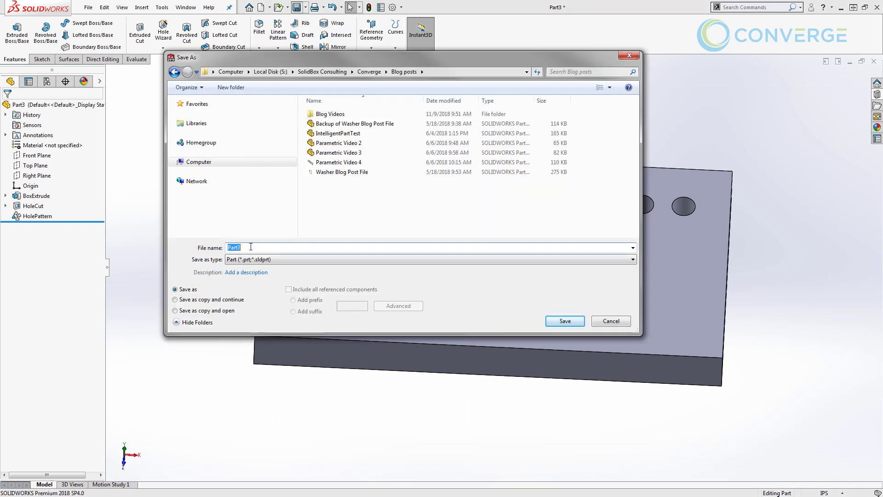
type("Configurati")
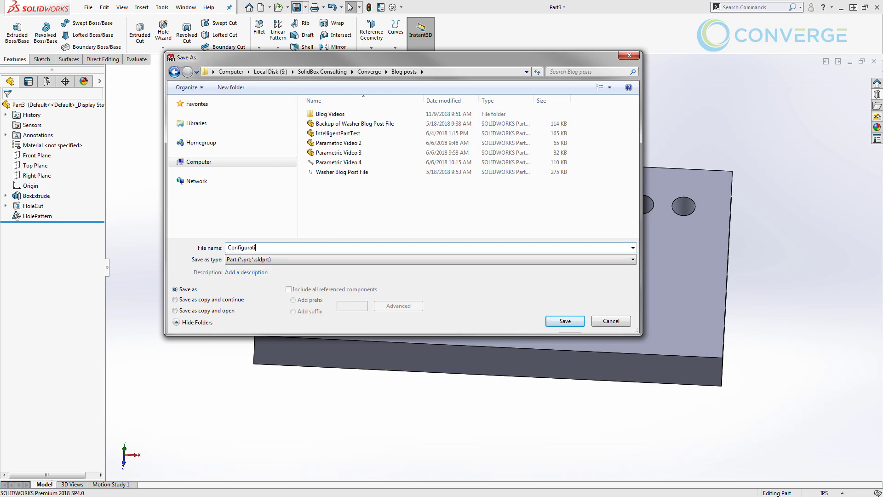
type("ons")
key("Return")
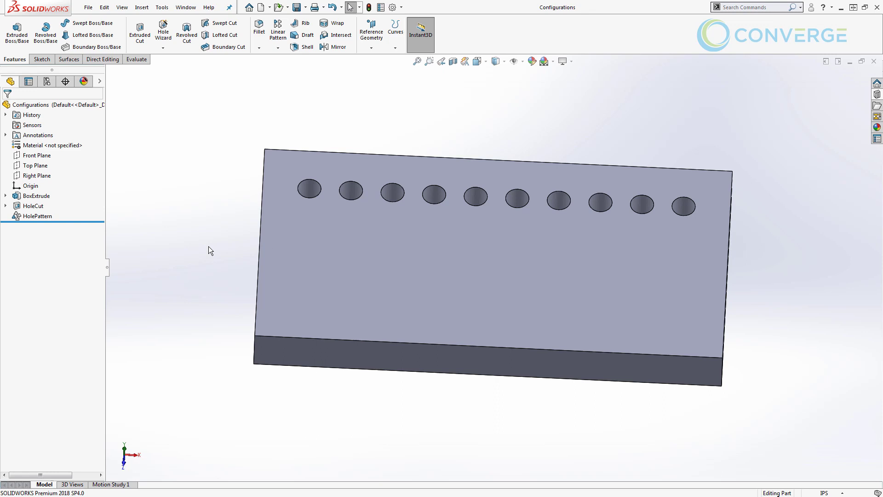
Show the ConfigurationManager and inspect the context menus of the Configurations root and Default
left_click(46, 83)
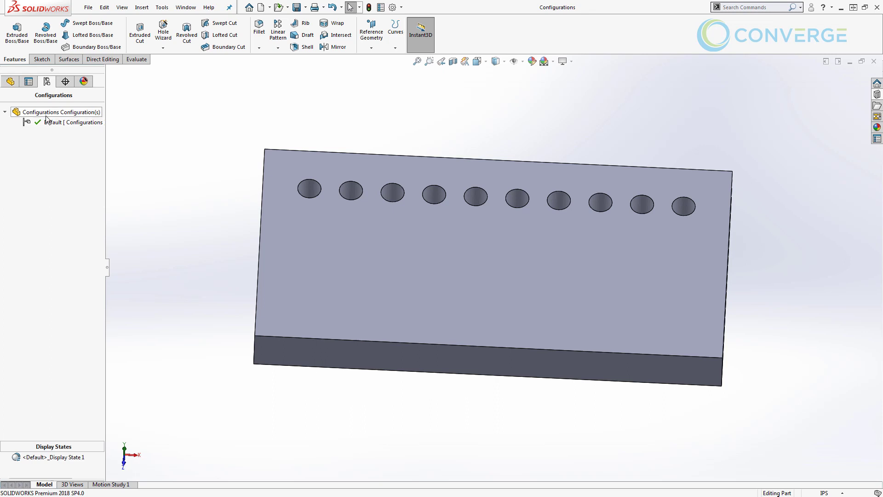
left_click(46, 114)
right_click(47, 114)
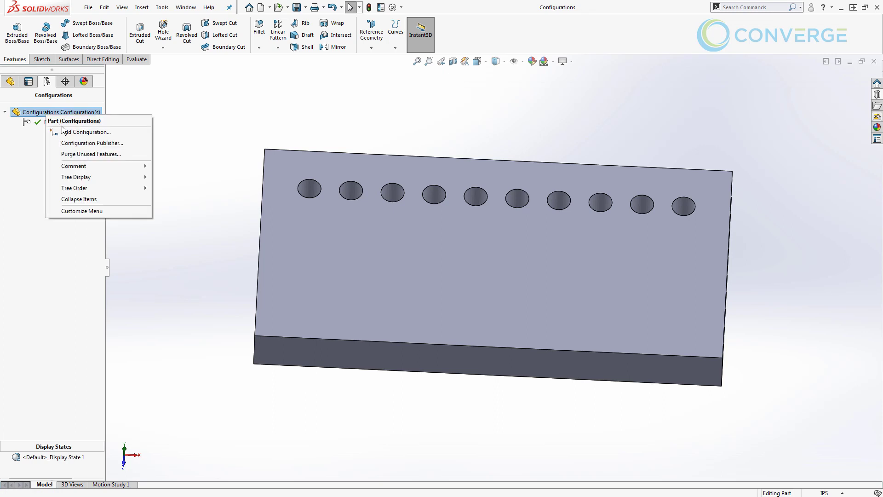
left_click(24, 133)
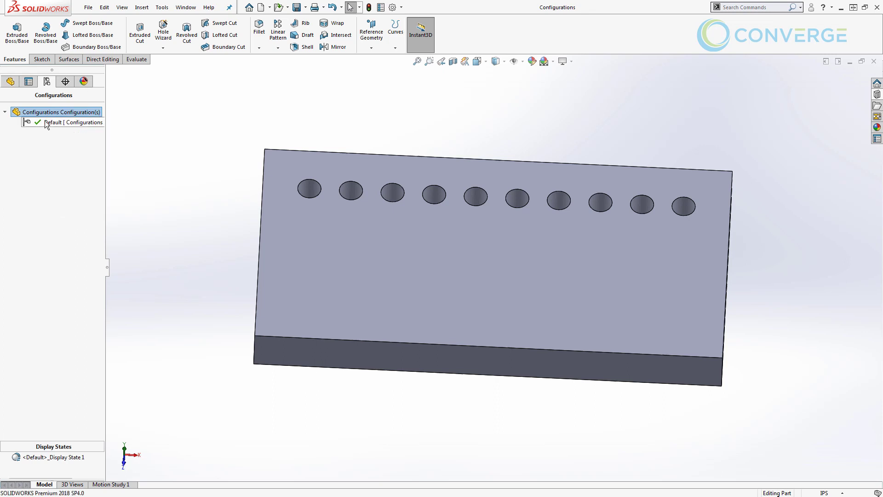
right_click(46, 122)
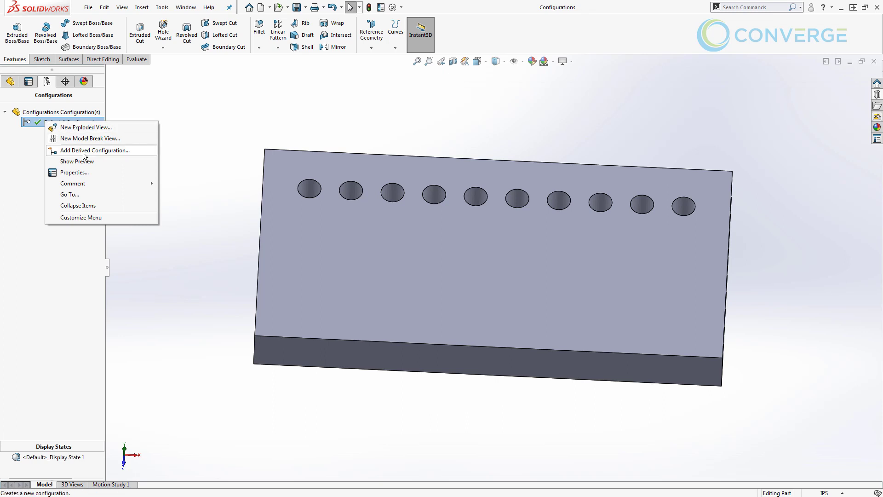
left_click(125, 111)
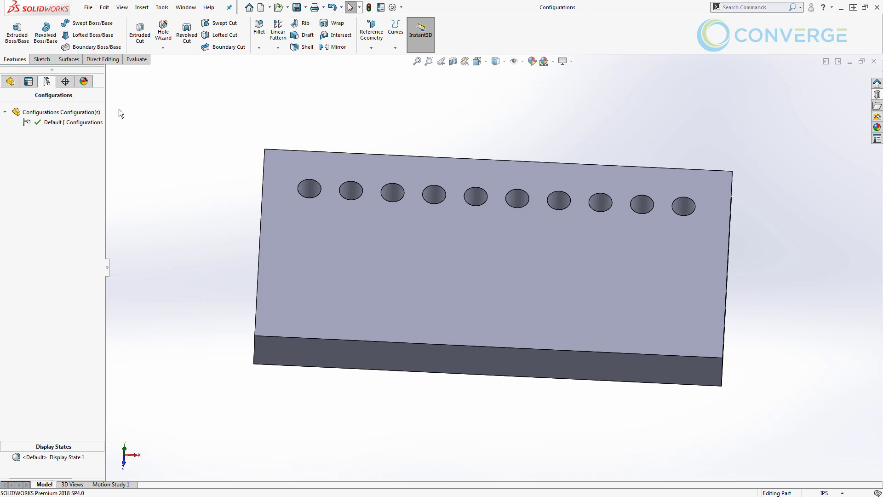
Add a new configuration named LongPattern
right_click(48, 112)
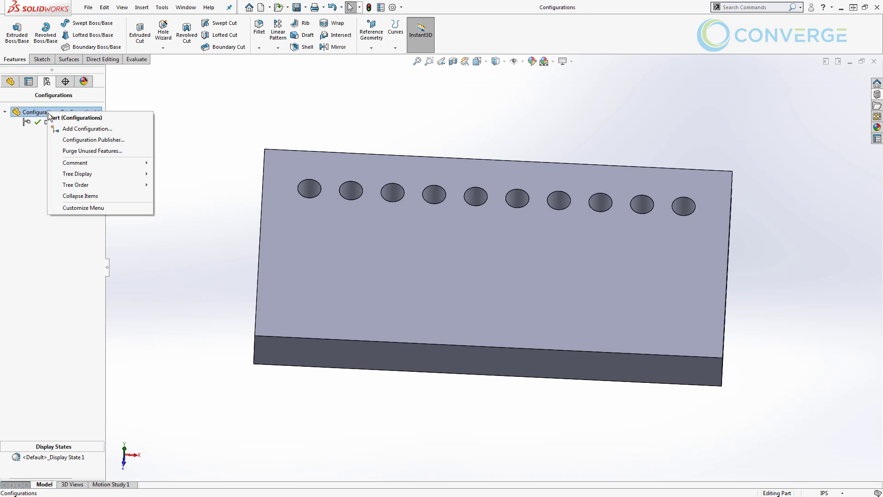
left_click(69, 128)
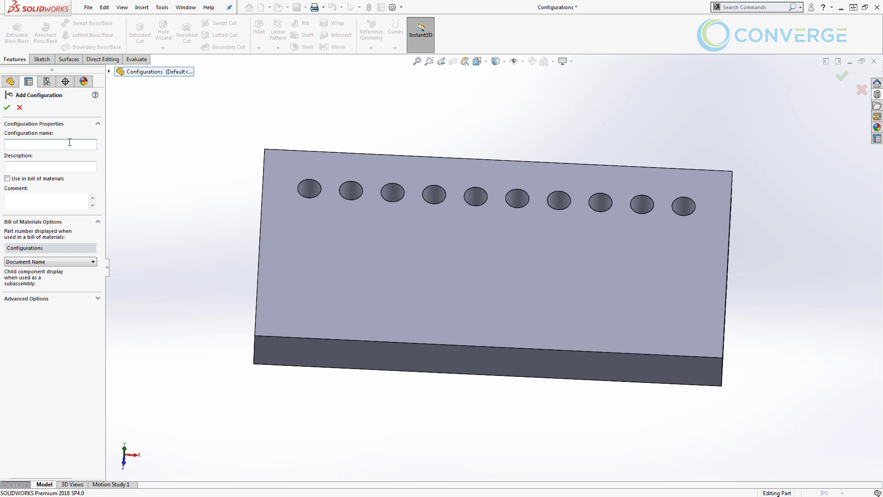
type("ongPattern")
key("Return")
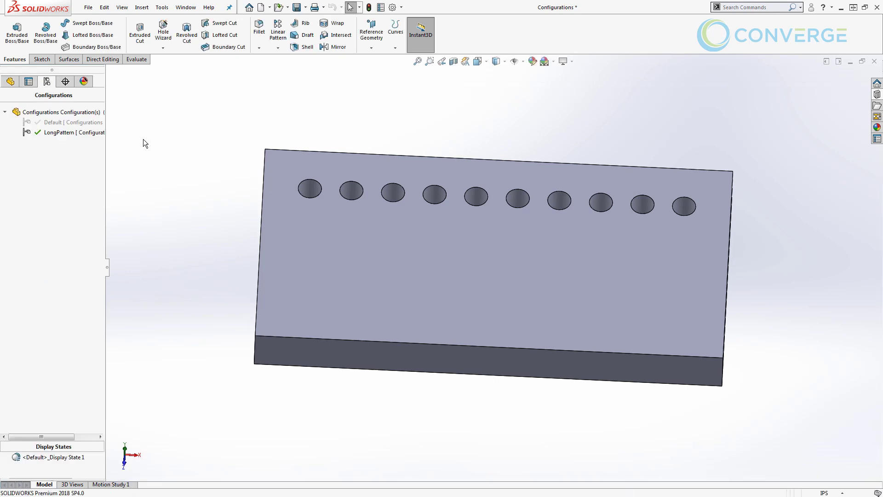
Add a second configuration named ShortPattern, leaving it active with the feature tree shown
right_click(61, 112)
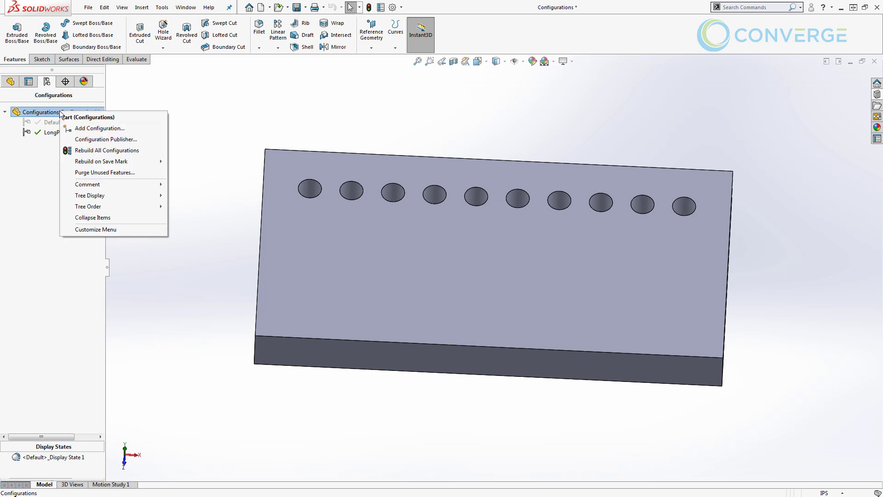
left_click(80, 128)
type("Short")
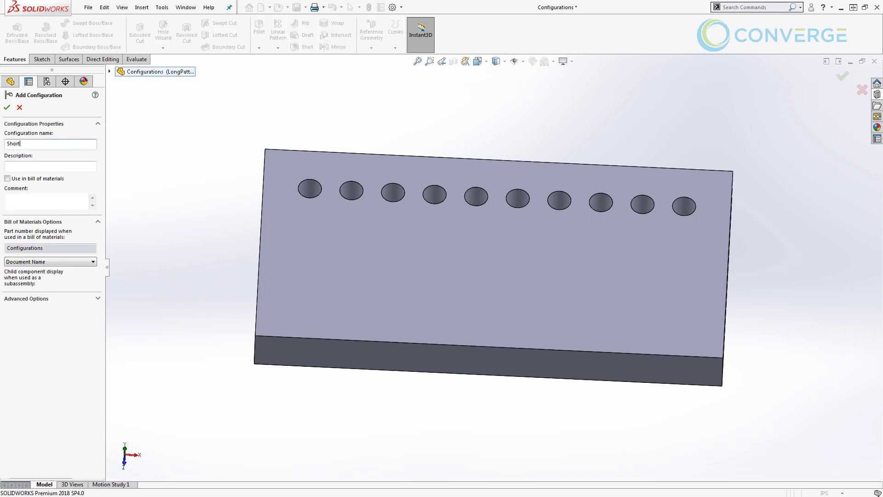
type("Pattern")
key("Return")
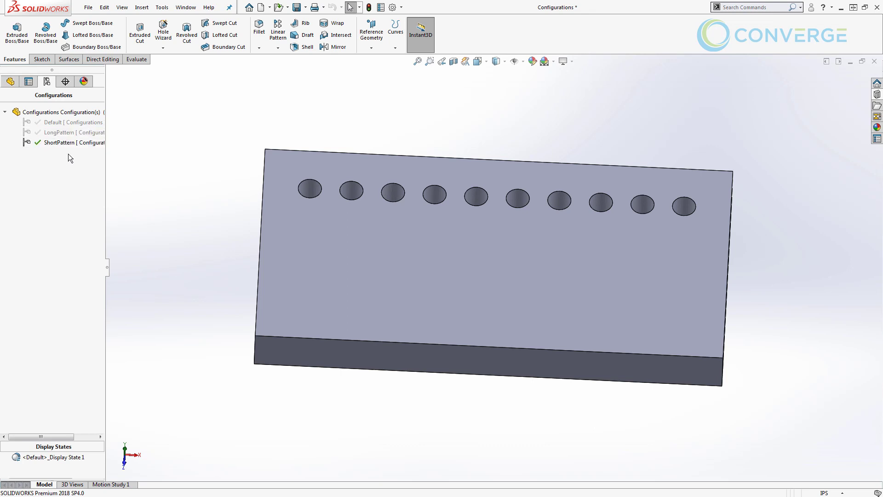
left_click(10, 81)
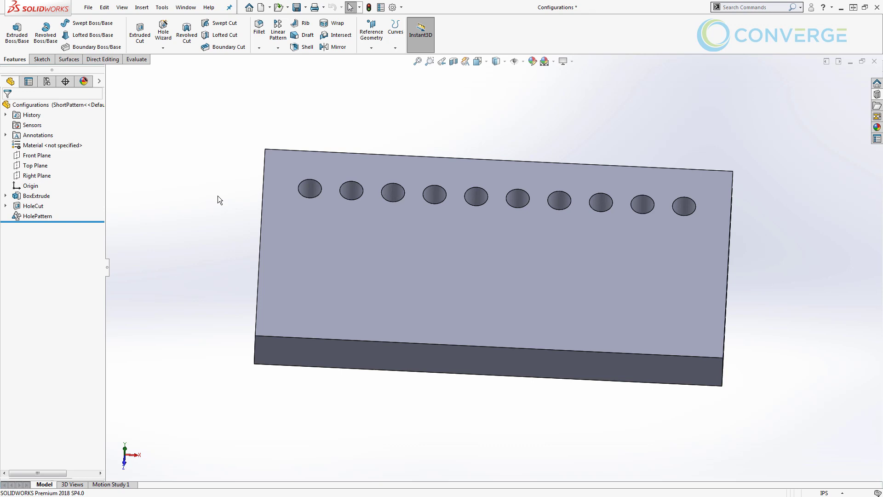
Configure HolePattern's D1 instance count to 5 for ShortPattern and rebuild to preview
right_click(18, 220)
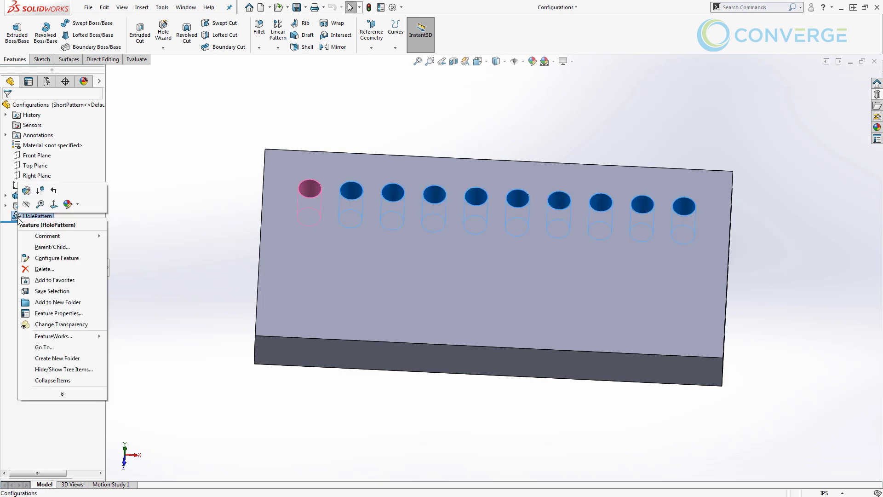
left_click(53, 258)
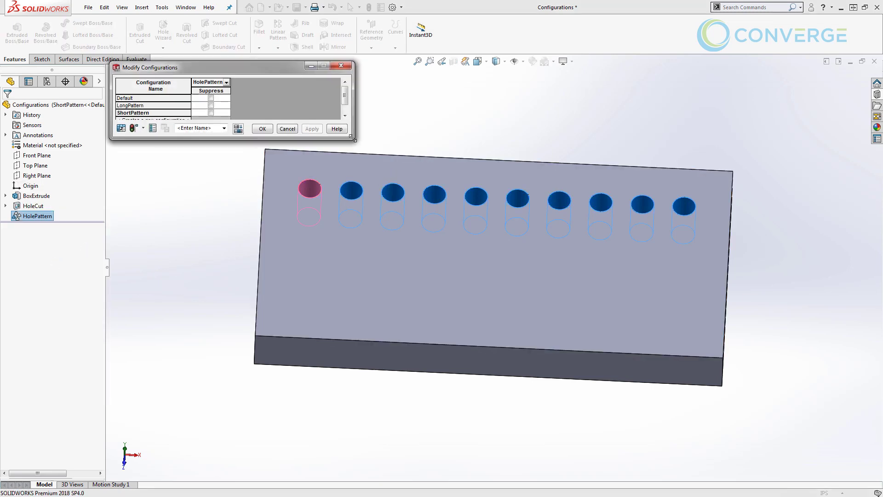
left_click_drag(353, 138, 431, 232)
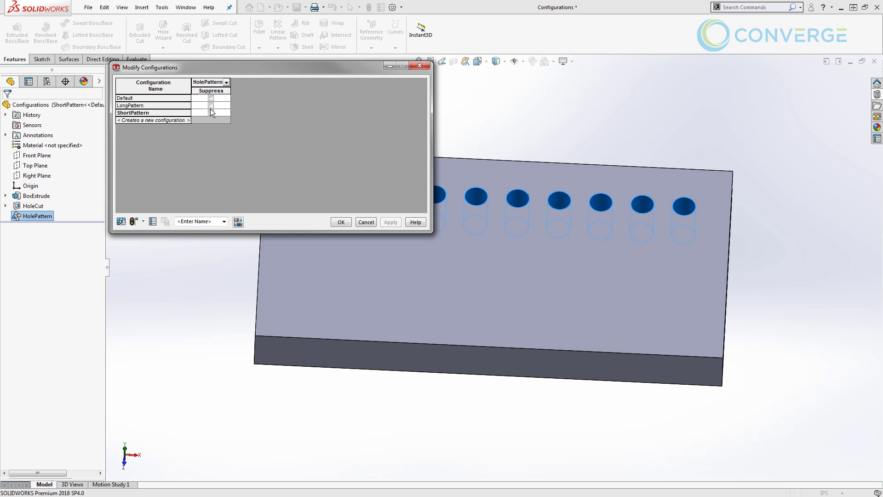
left_click(226, 82)
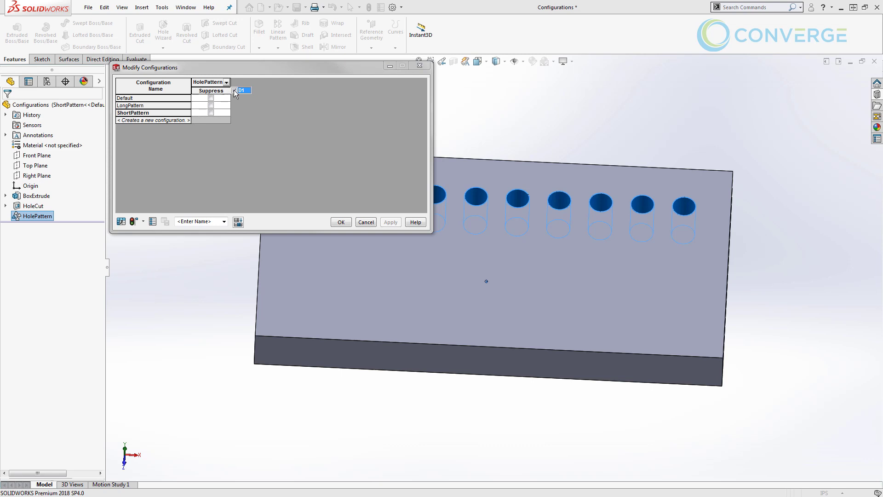
left_click(240, 106)
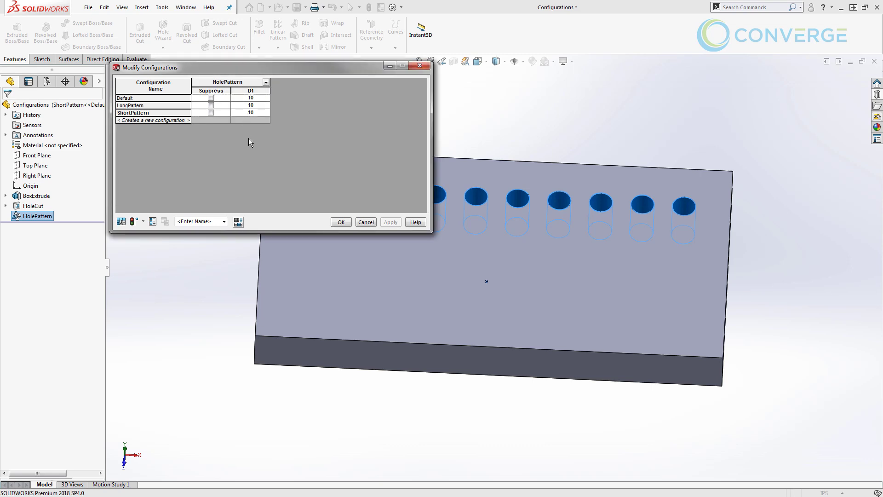
left_click(255, 112)
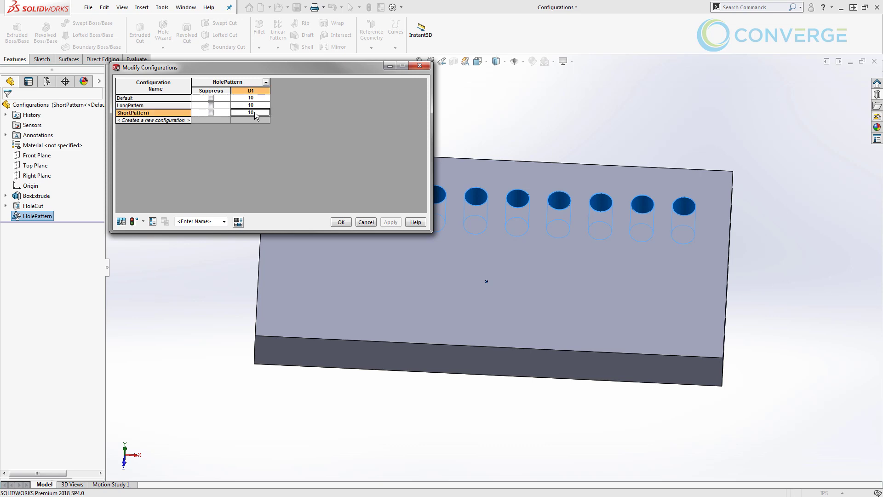
key("BackSpace")
left_click(132, 222)
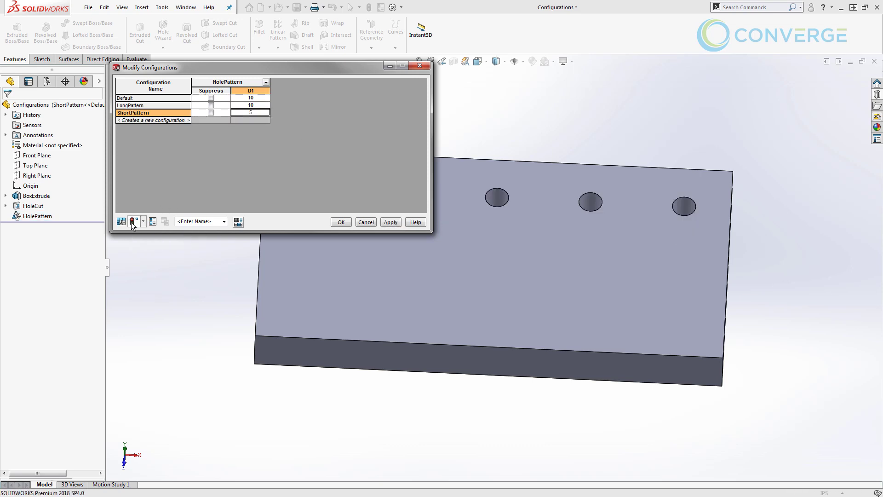
Accept the D1 table, then alternate LongPattern and ShortPattern, finishing on LongPattern's ten holes
left_click(341, 222)
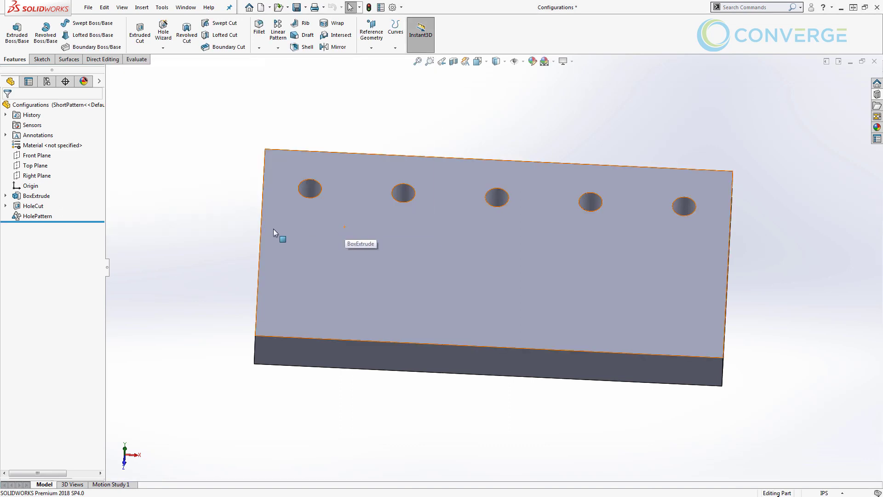
left_click(46, 82)
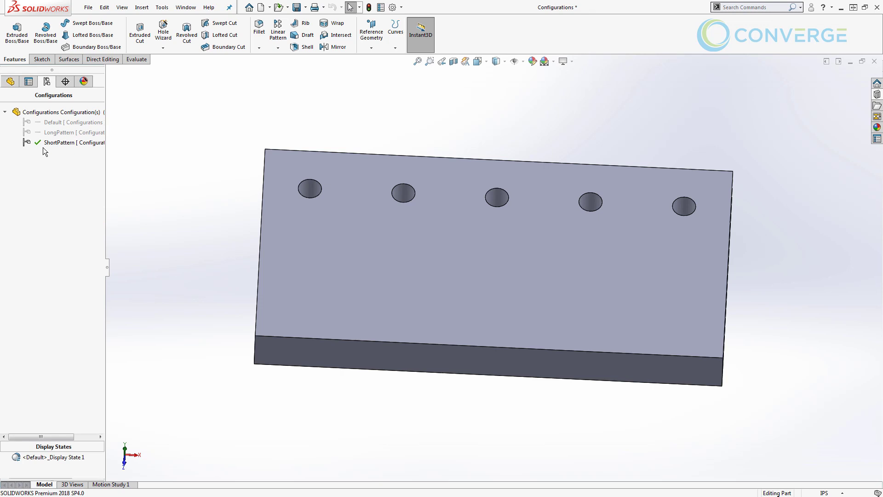
double_click(46, 133)
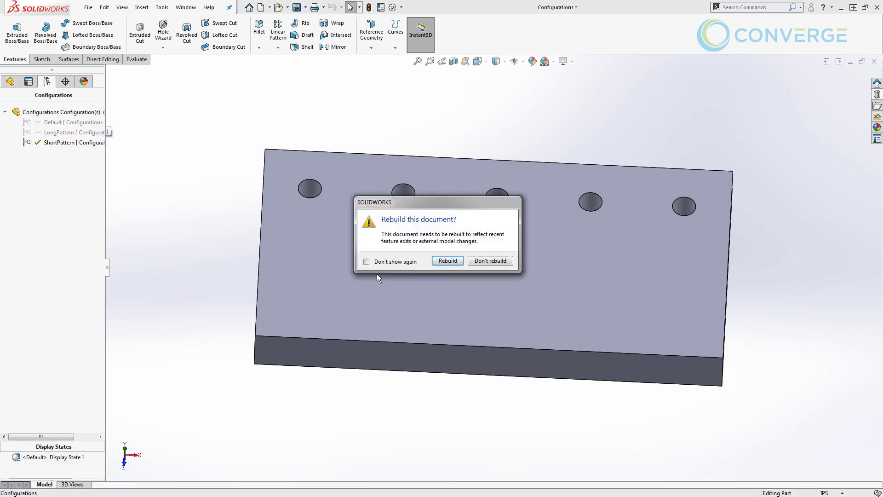
left_click(451, 259)
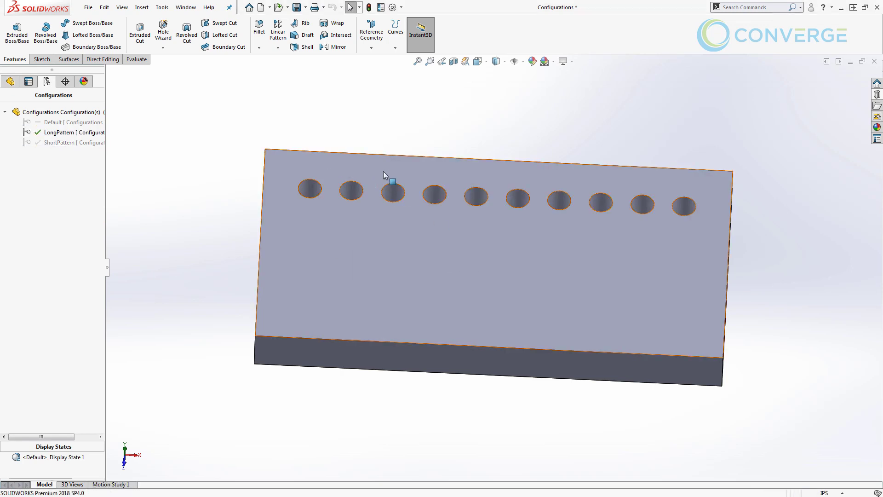
double_click(65, 143)
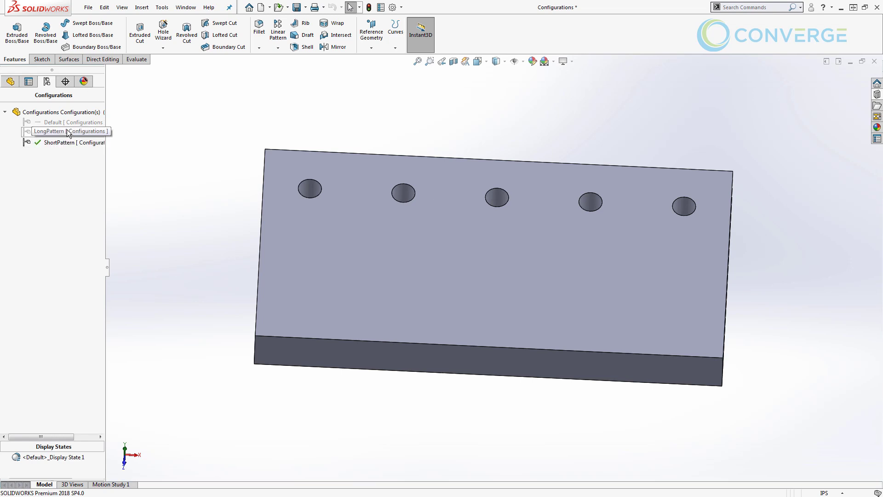
double_click(68, 131)
double_click(65, 142)
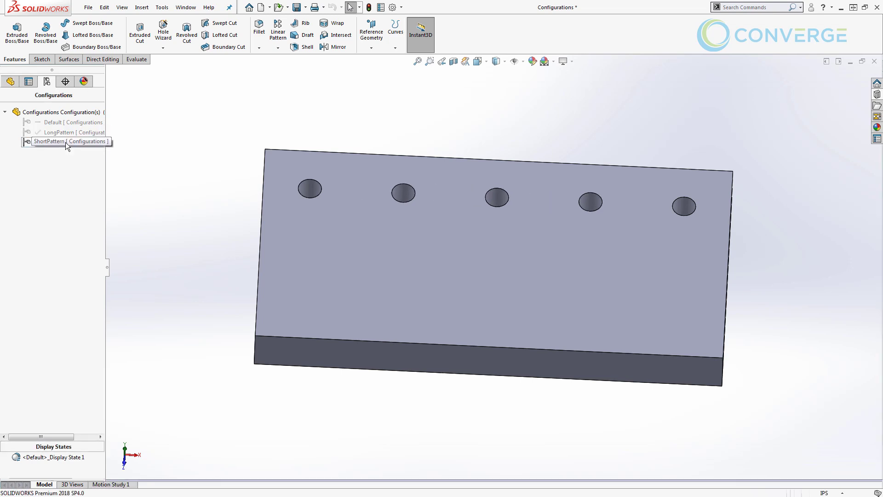
double_click(88, 131)
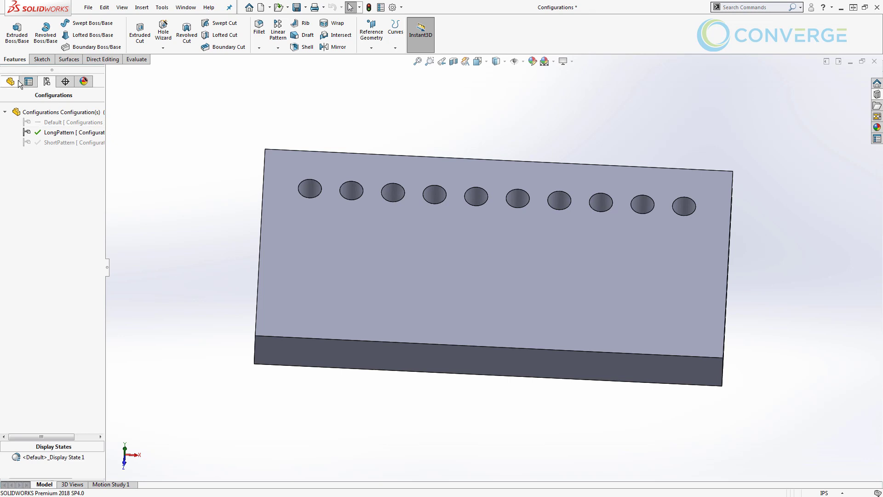
Add a new SmallHole configuration and make it active
right_click(46, 109)
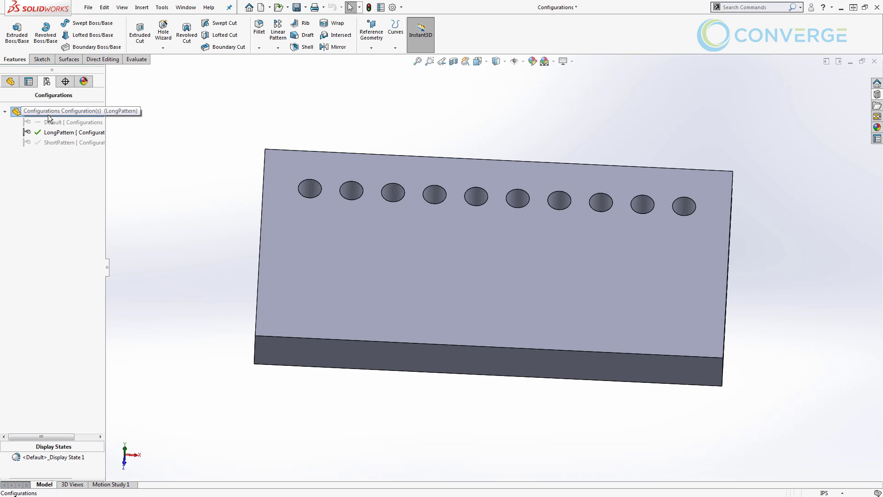
left_click(70, 131)
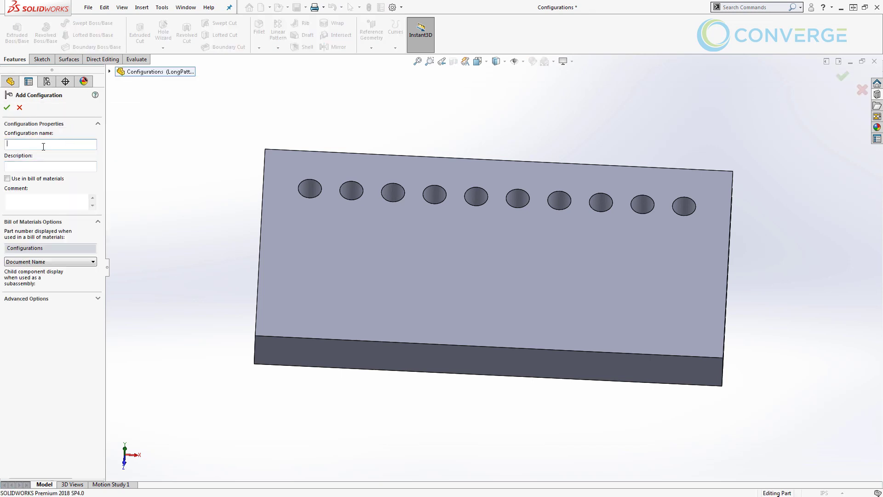
type("SmallHole")
key("Return")
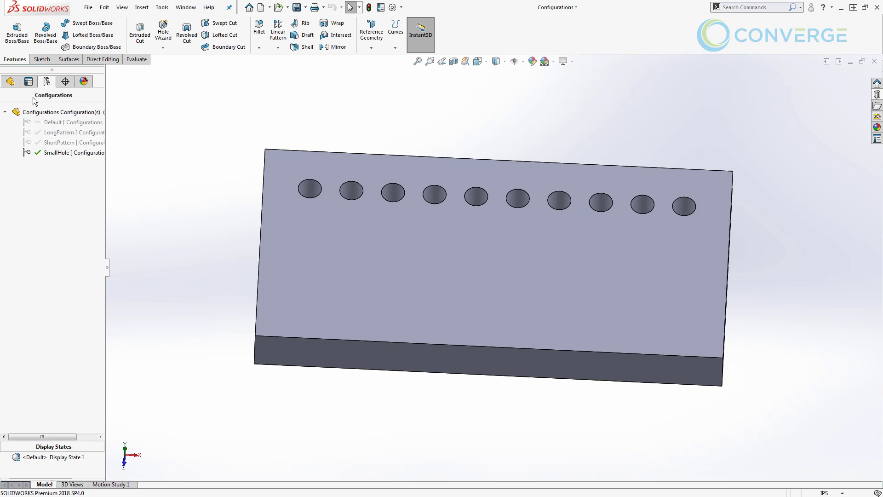
In the feature tree, expand HoleCut and bring up HoleRefSketch's options
left_click(10, 81)
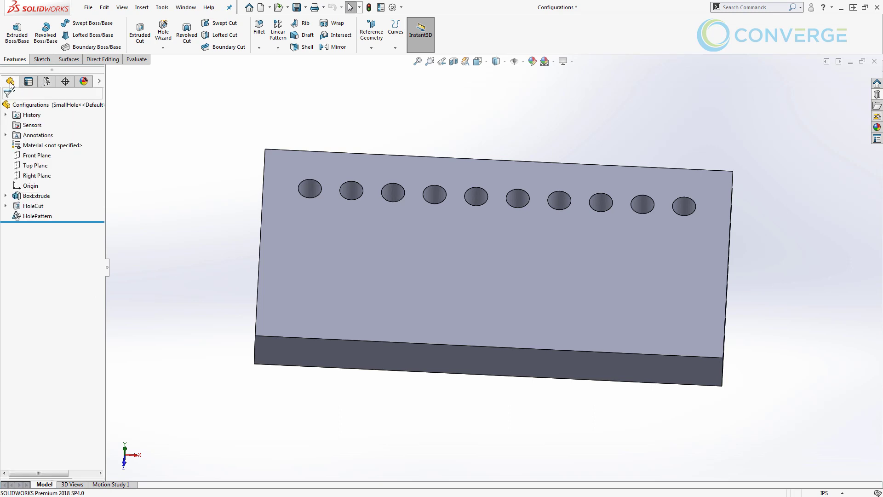
left_click(5, 205)
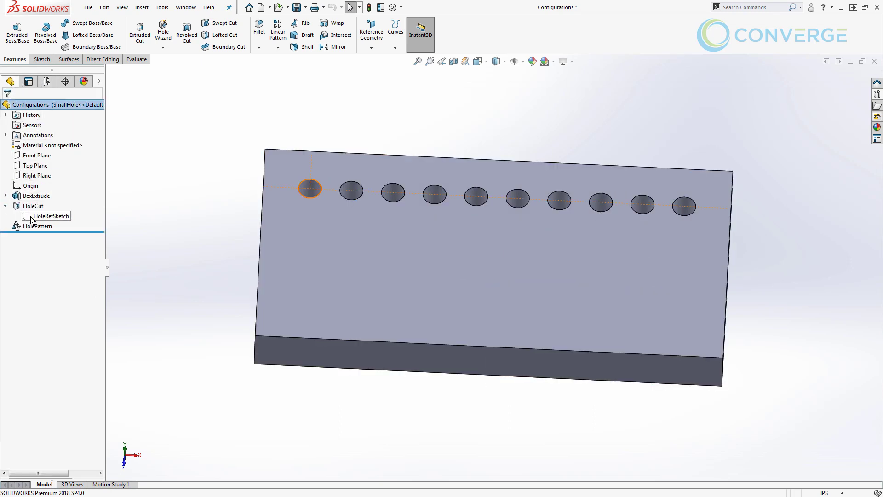
left_click(31, 219)
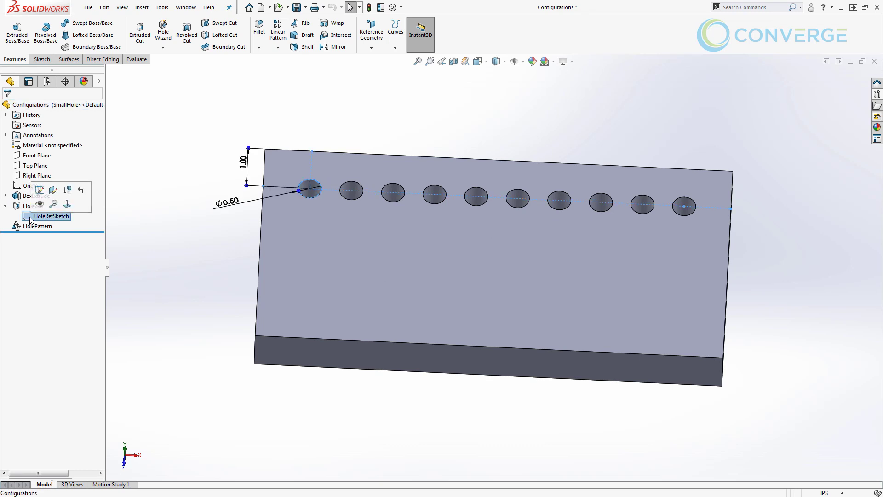
right_click(31, 220)
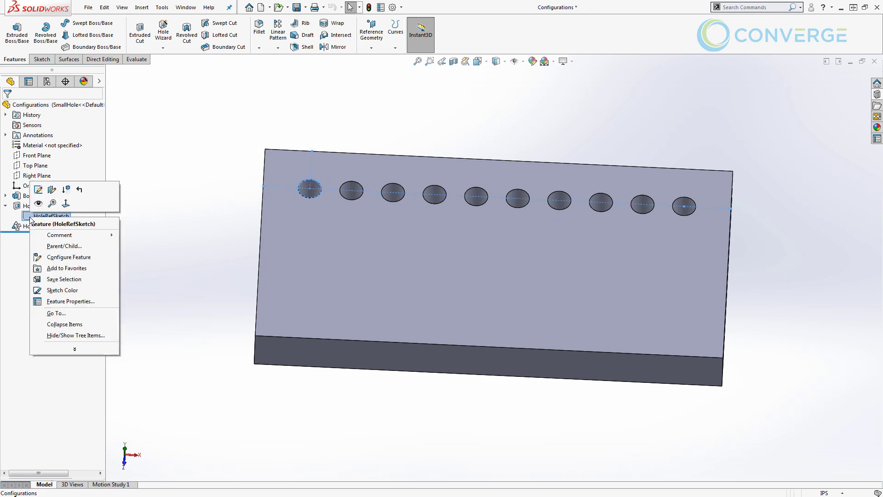
Add the HoleDia column for HoleRefSketch and set SmallHole's diameter to 0.25in
left_click(61, 257)
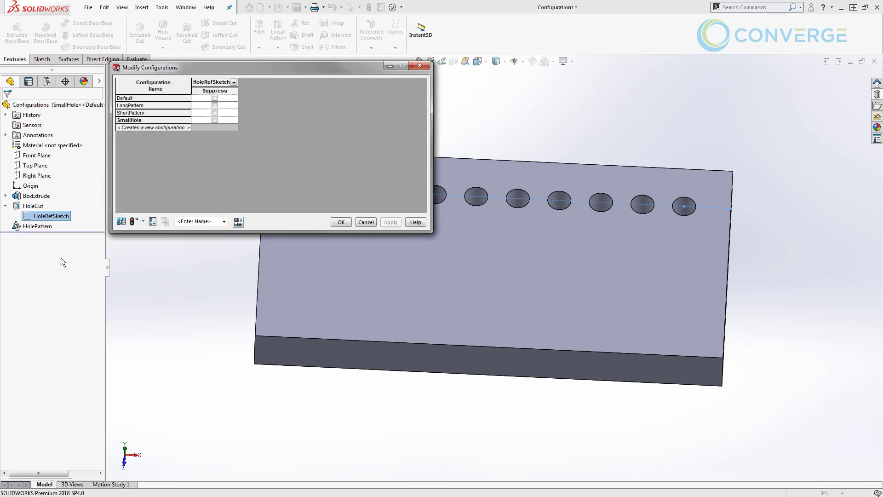
left_click(234, 82)
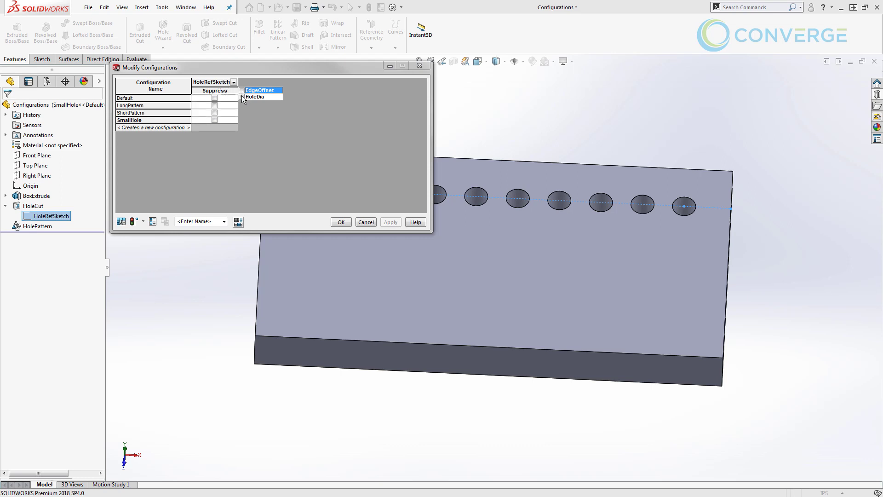
left_click(241, 97)
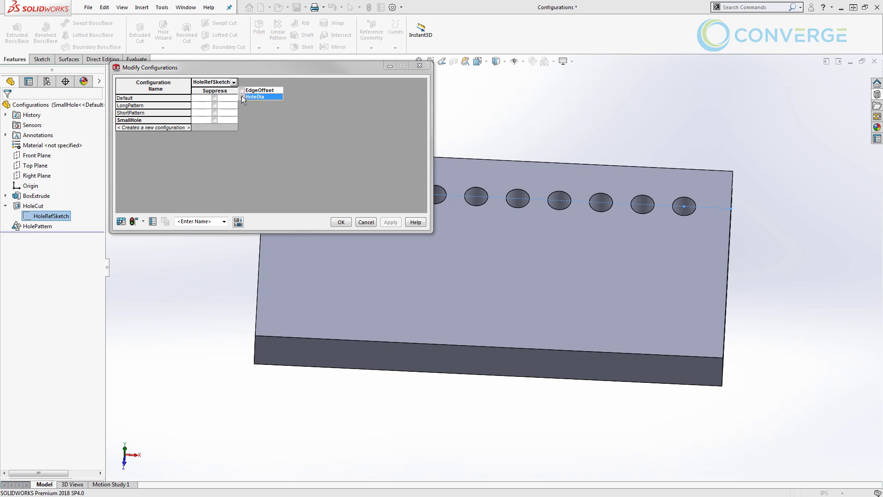
left_click(324, 168)
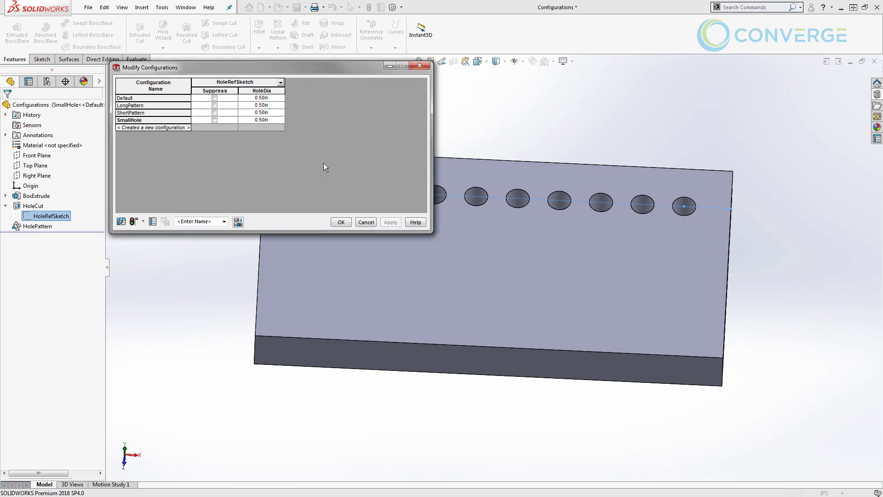
left_click(267, 119)
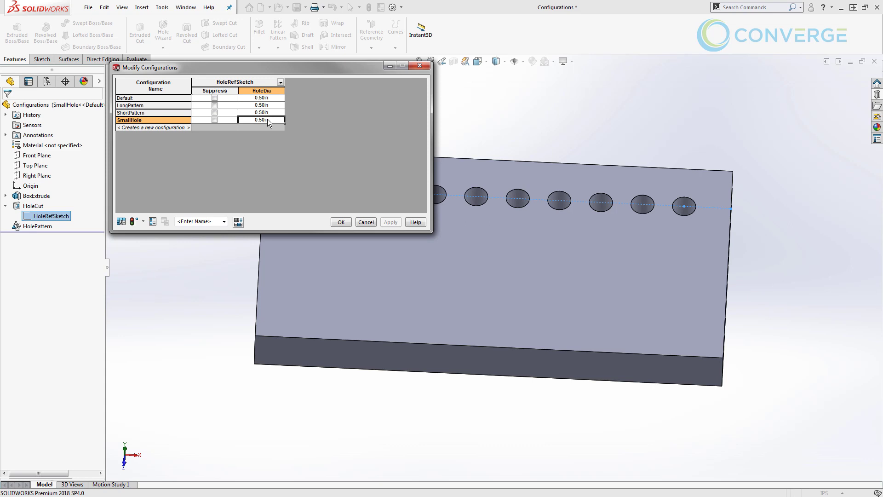
left_click(266, 119)
type("2")
left_click(133, 221)
Rebuild all configurations, accept the table, and activate ShortPattern
left_click(144, 221)
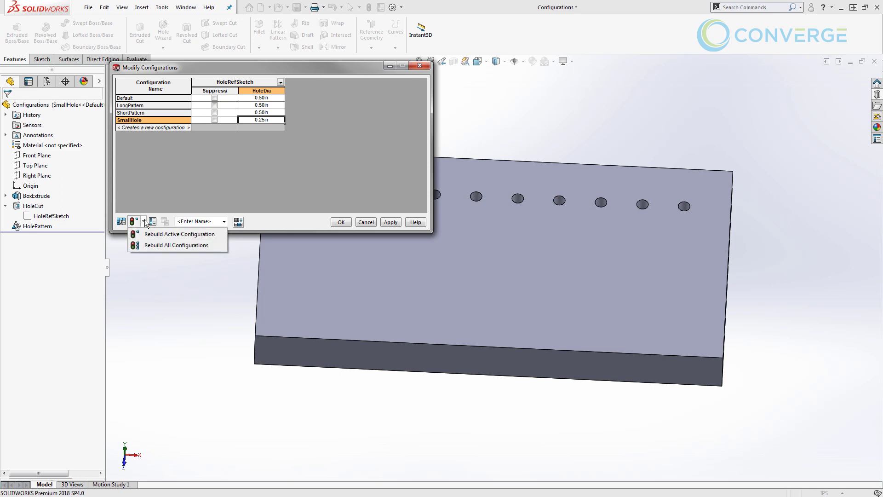
left_click(153, 245)
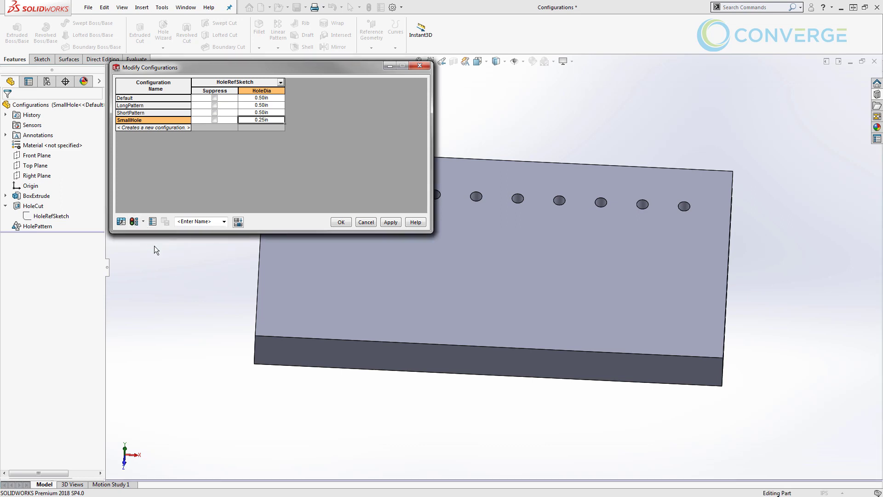
left_click(340, 222)
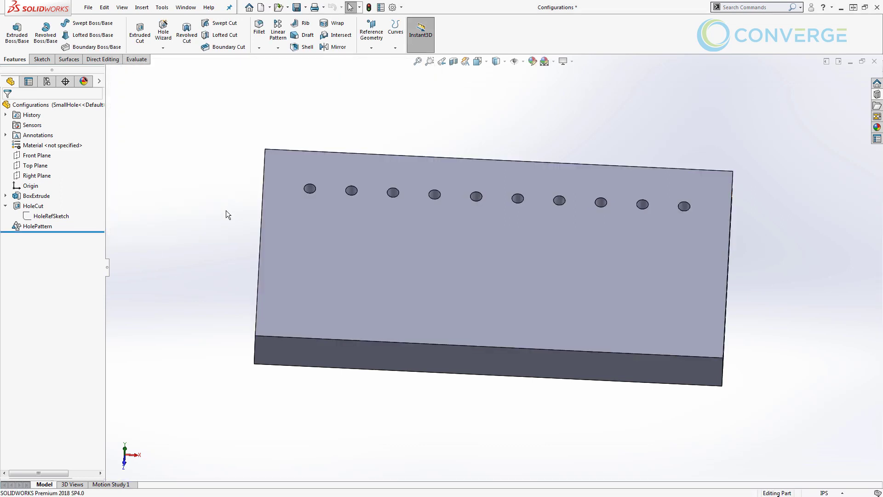
left_click(46, 81)
double_click(52, 142)
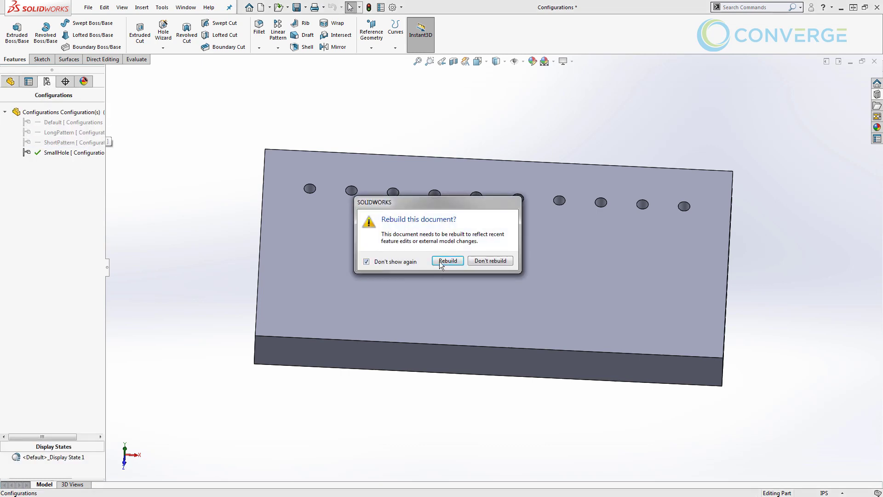
Rebuild, then preview LongPattern, ShortPattern and SmallHole, ending on SmallHole's feature tree
left_click(445, 261)
double_click(76, 132)
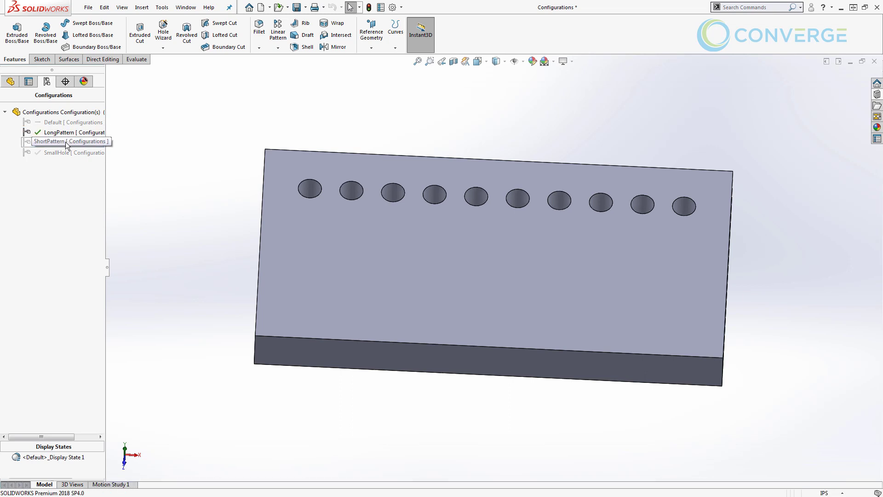
double_click(66, 142)
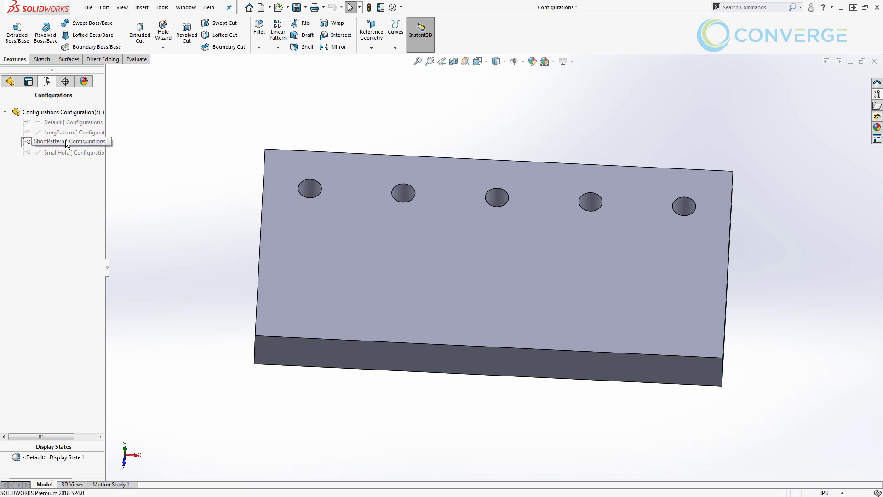
double_click(66, 154)
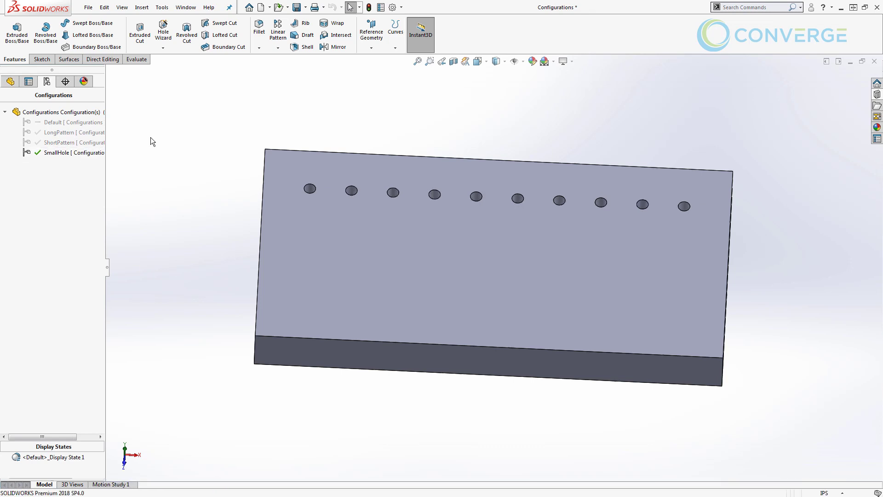
left_click(10, 81)
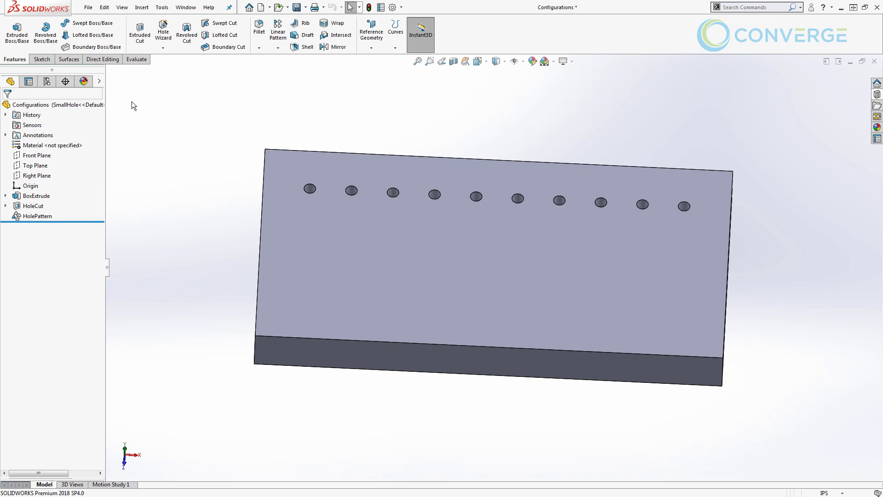
Open the Equations manager showing the ShortPattern configuration's dimension values
left_click(162, 7)
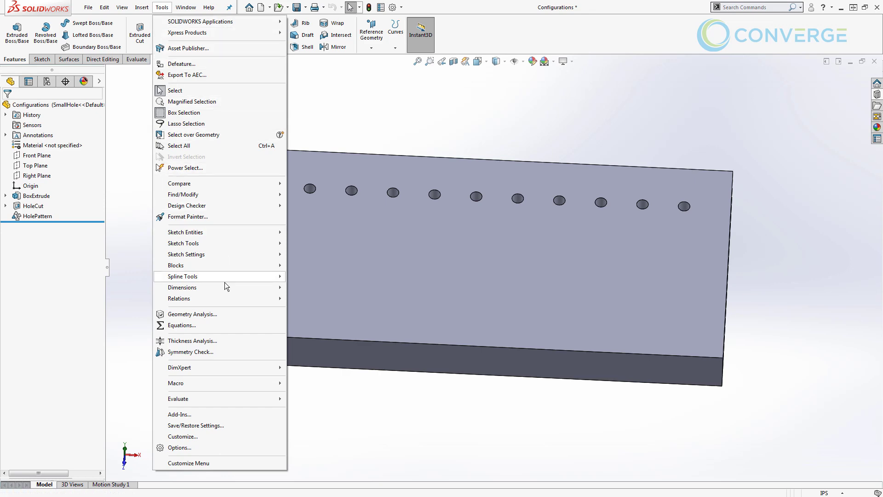
left_click(214, 329)
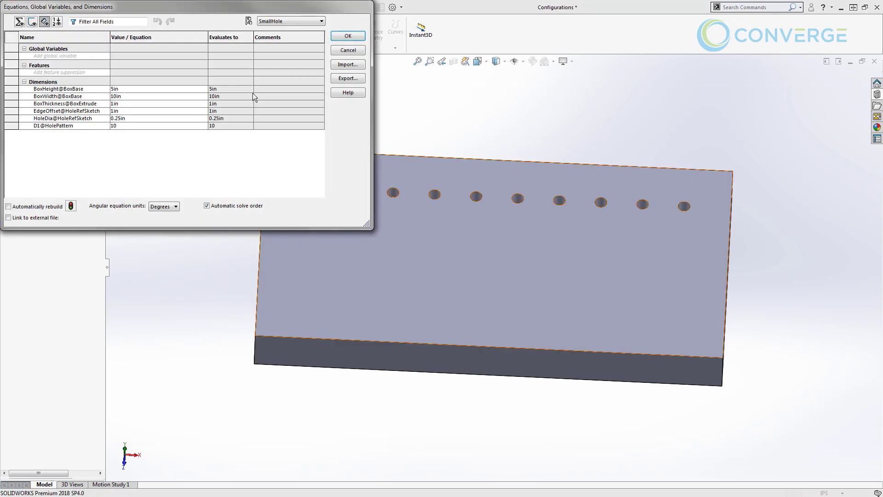
left_click(280, 21)
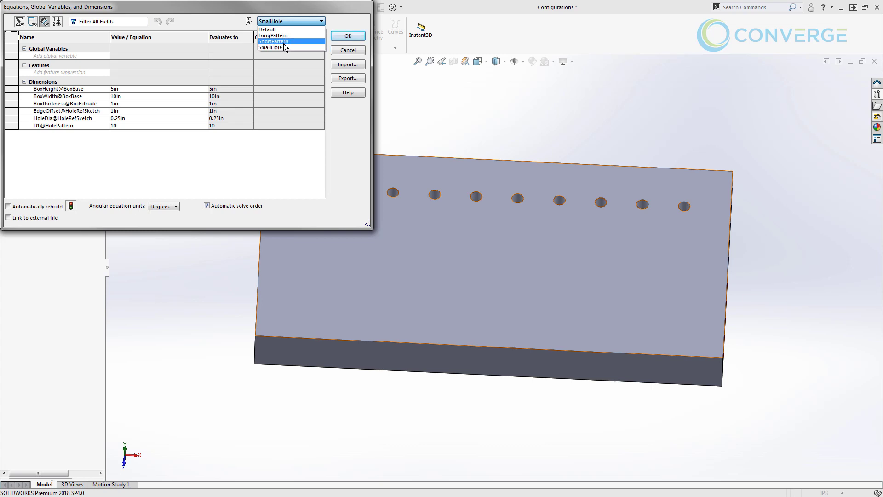
left_click(250, 164)
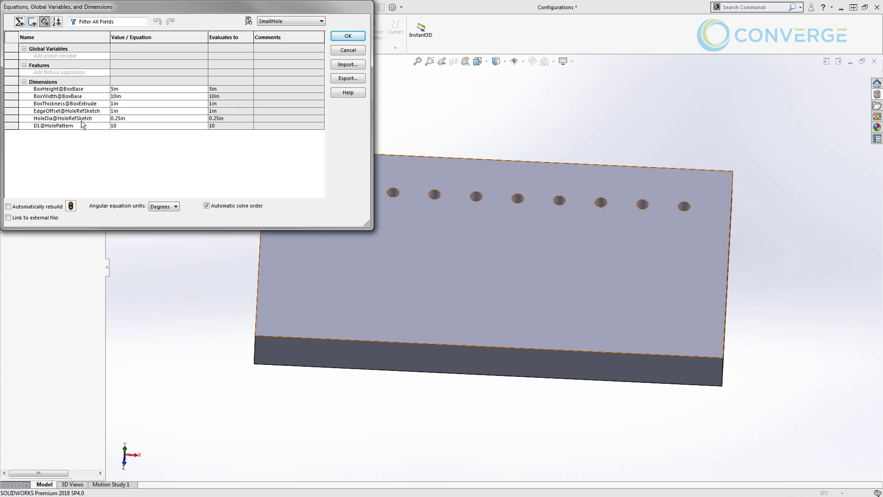
left_click(275, 23)
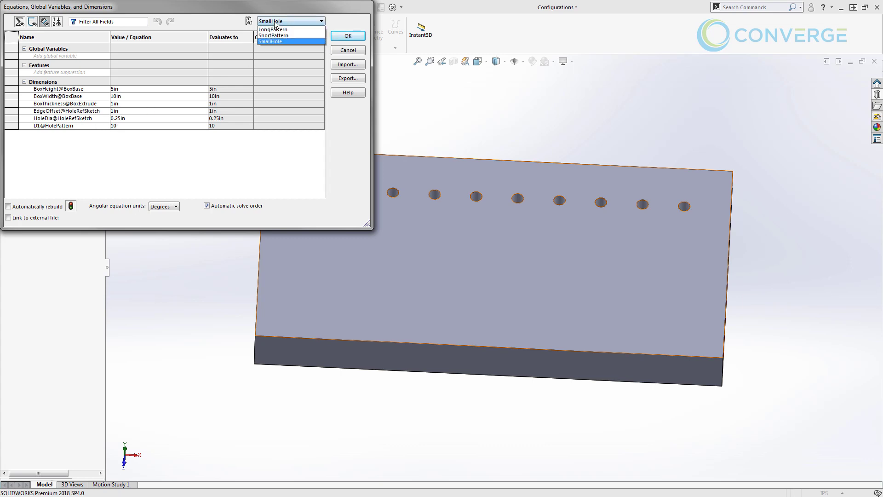
left_click(274, 35)
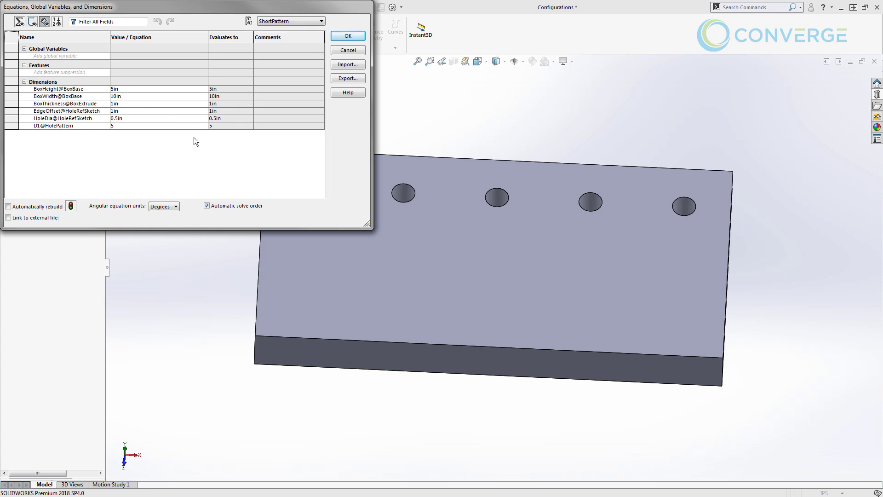
Set HoleDia to 0.75in for this configuration only, then rebuild to see larger holes
left_click(132, 118)
left_click(197, 119)
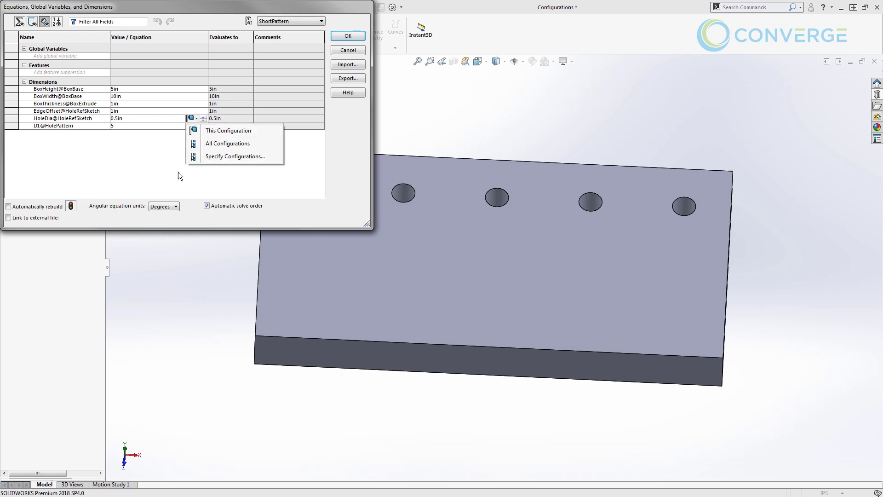
left_click(164, 143)
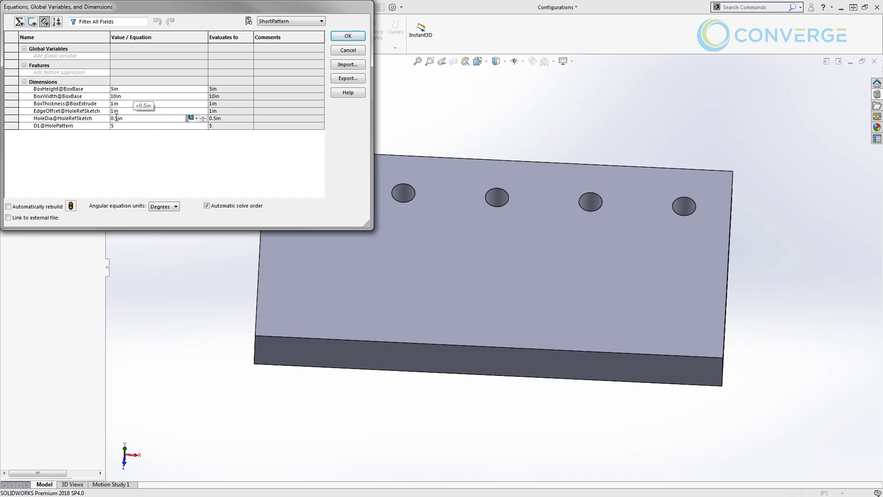
left_click(134, 118)
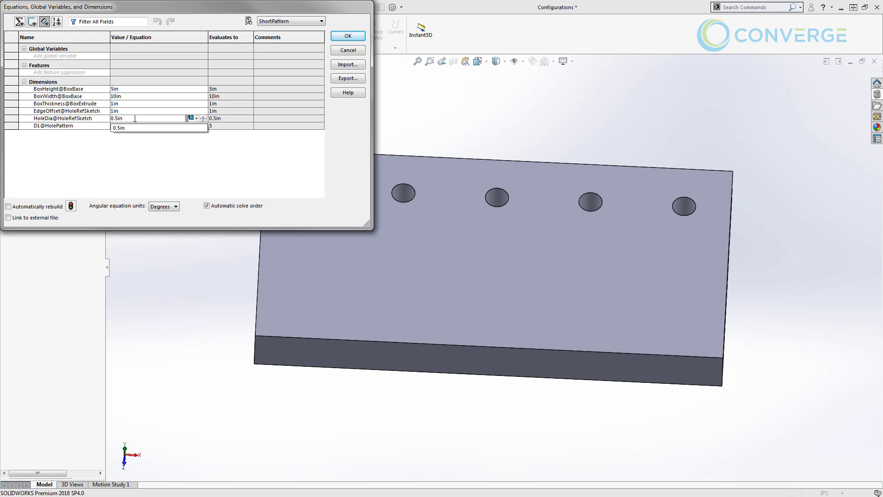
type("7")
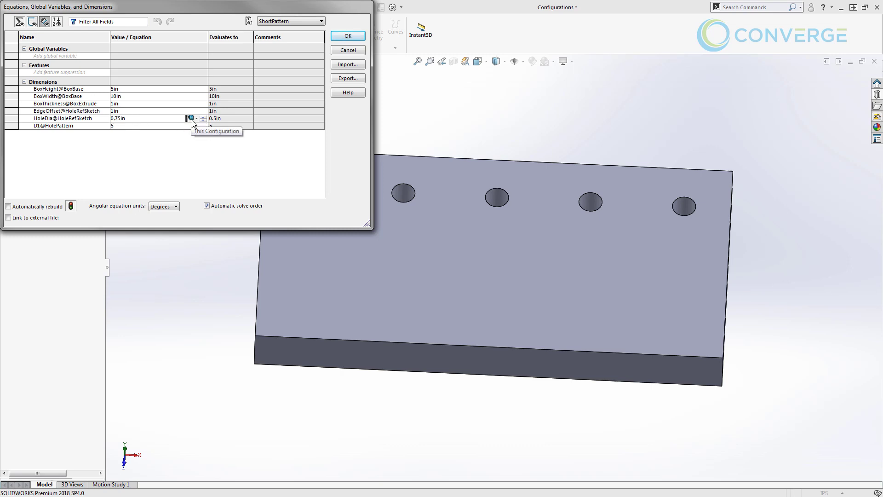
key("Return")
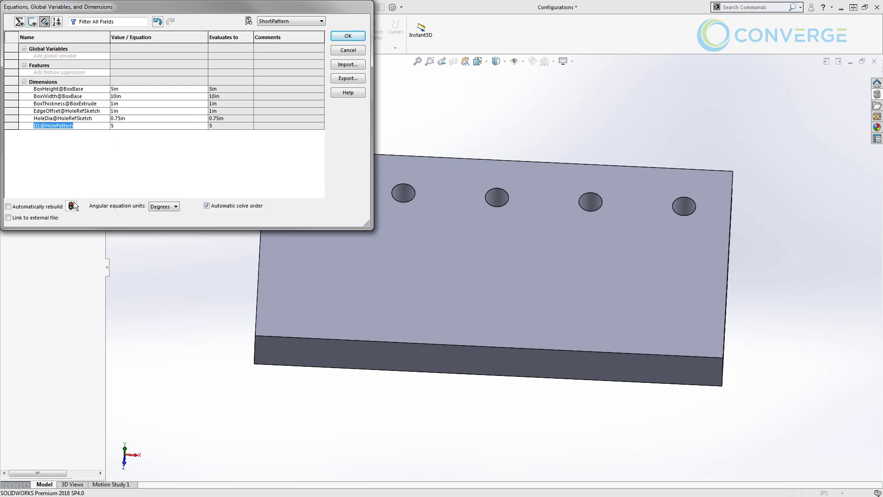
left_click(71, 206)
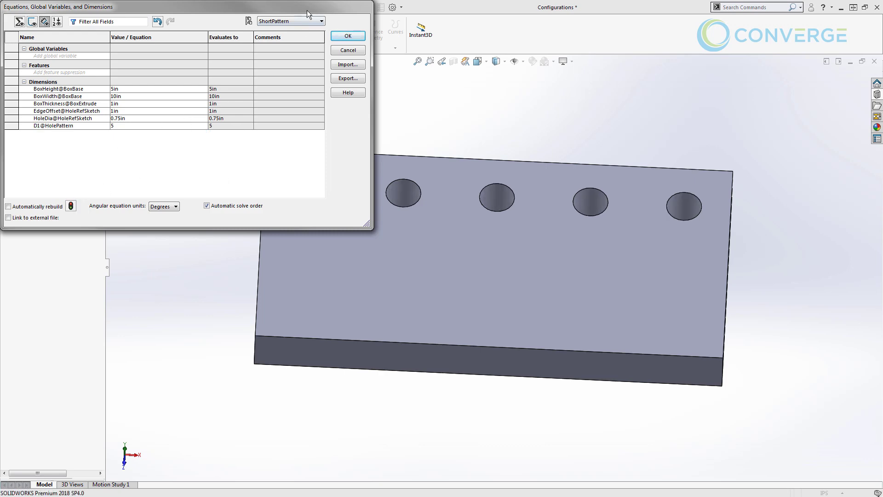
left_click_drag(307, 10, 439, 261)
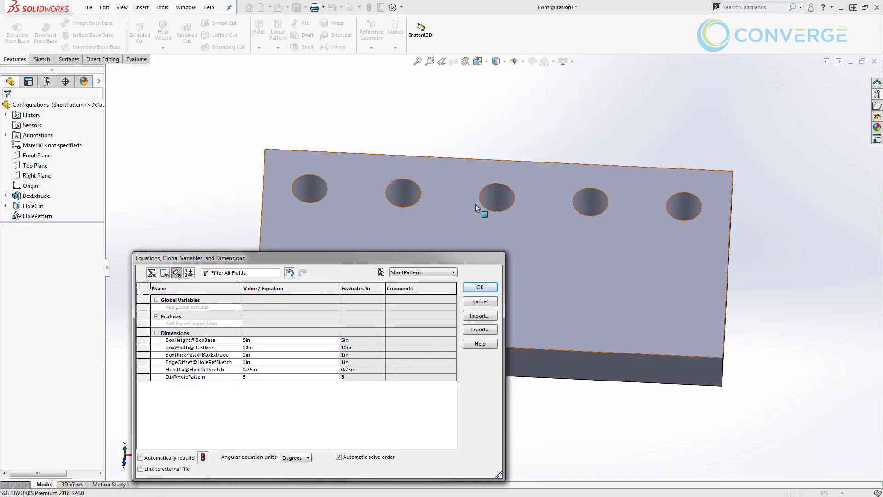
Switch the Equations view to LongPattern, keep the changes, and close the dialog
left_click(435, 272)
left_click(417, 287)
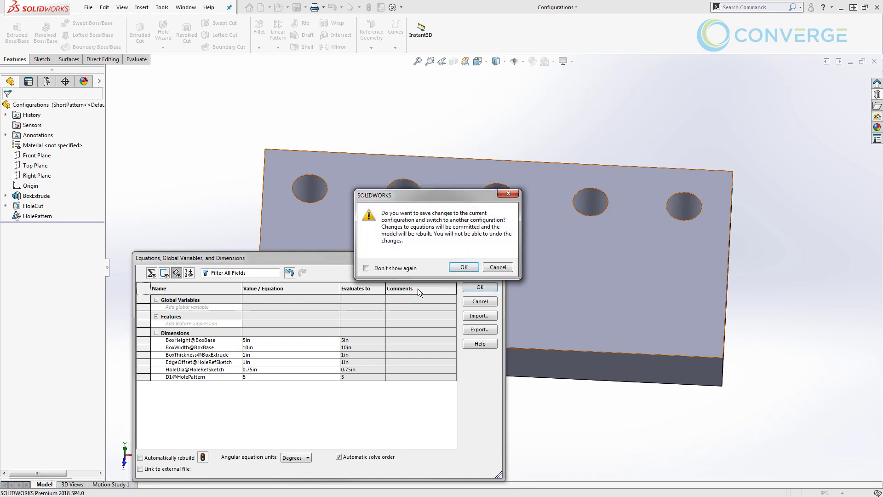
left_click(464, 268)
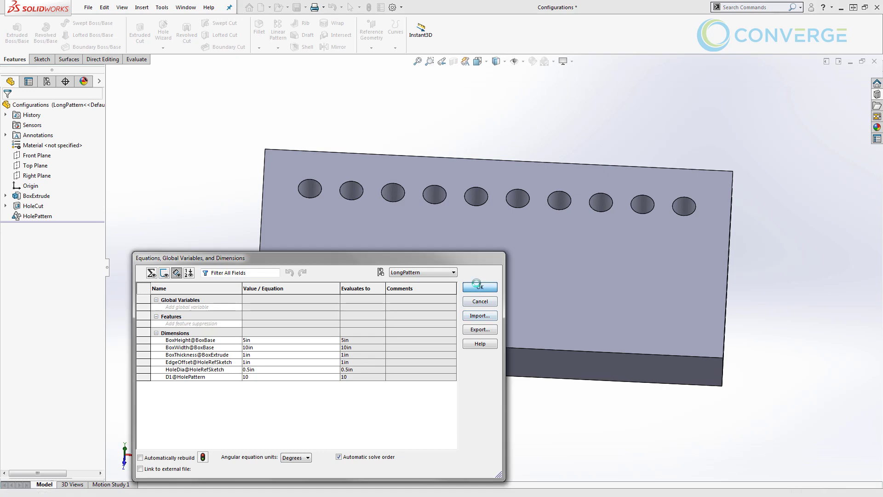
left_click(479, 287)
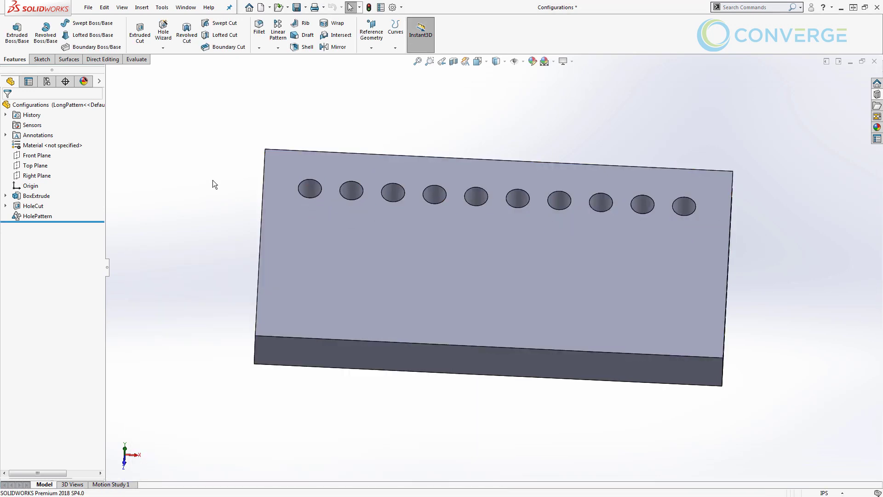
Check SmallHole, ShortPattern, then LongPattern, ending with LongPattern's ten 0.5in holes
left_click(46, 81)
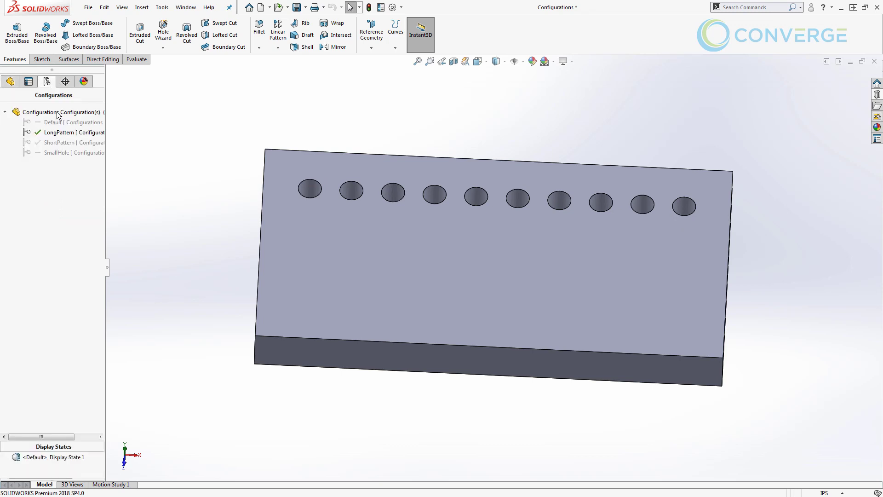
double_click(62, 153)
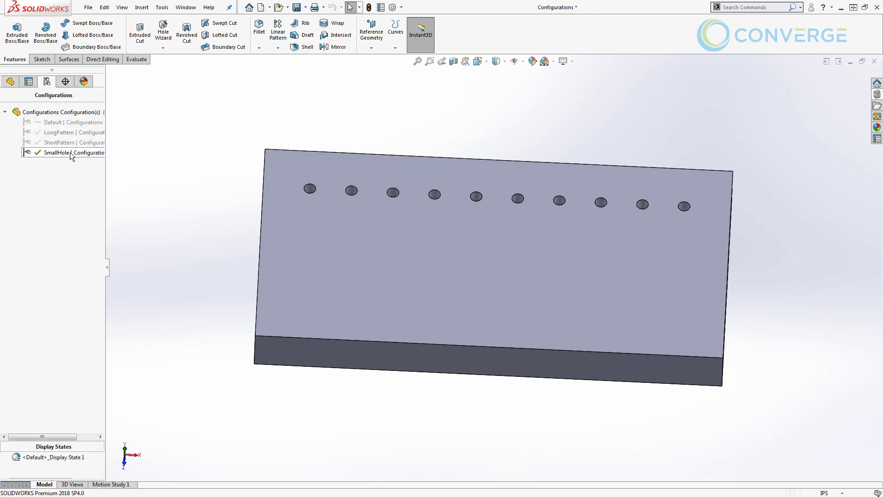
double_click(59, 142)
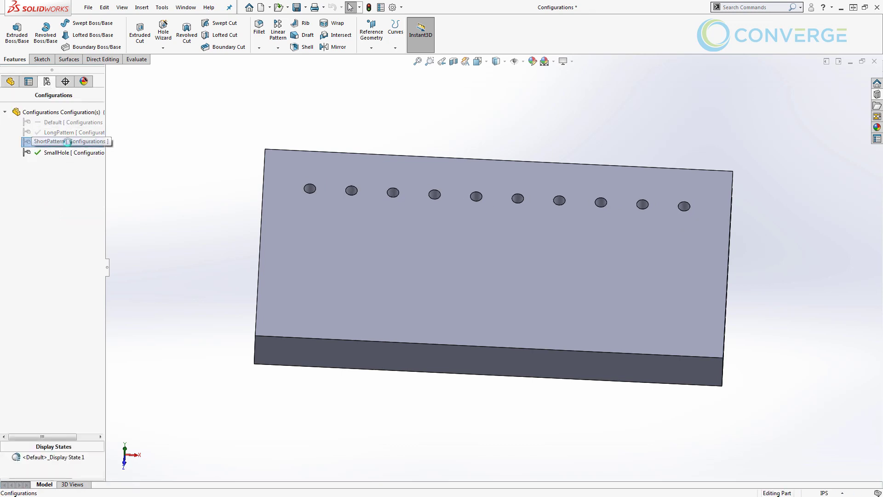
double_click(67, 132)
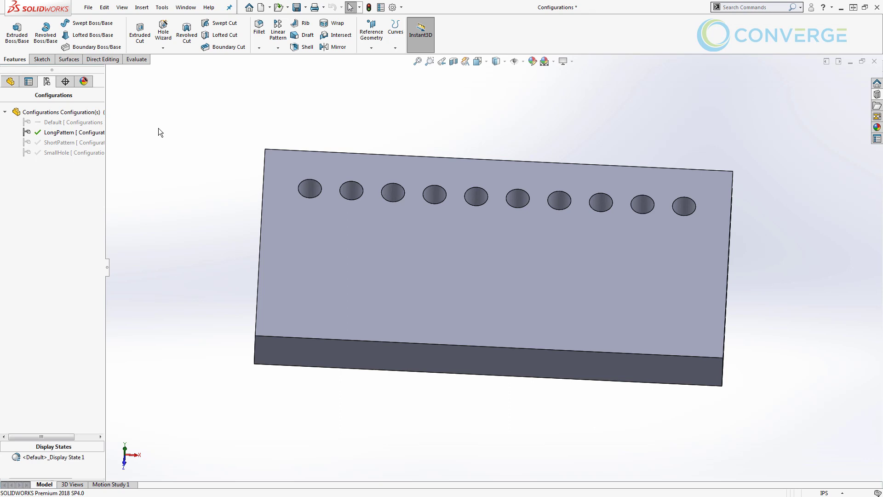
Review HoleCut's per-configuration settings table, closing it without changes
left_click(10, 81)
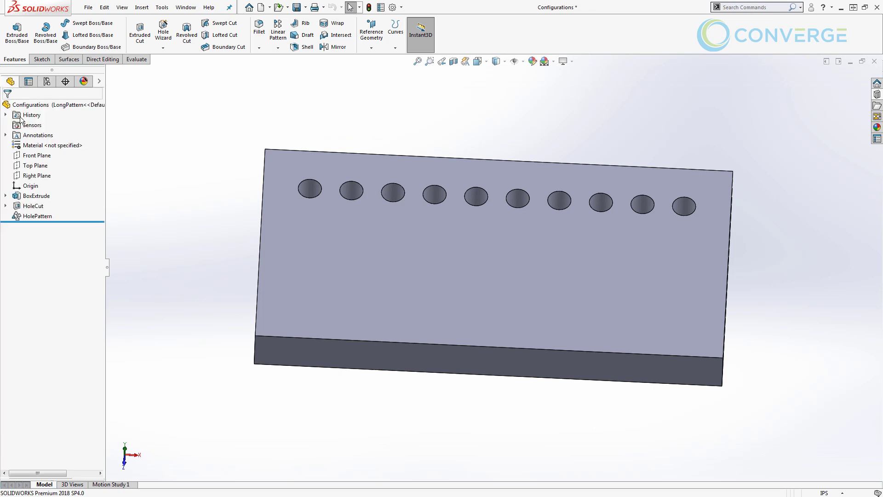
right_click(30, 210)
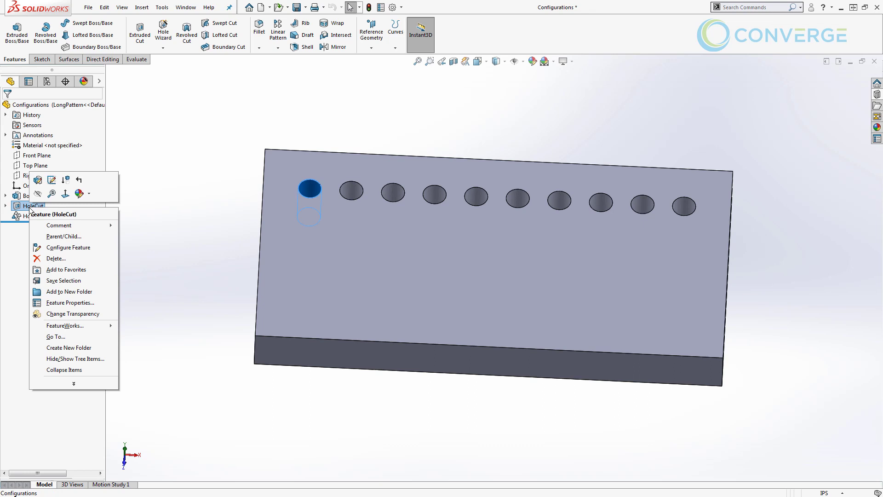
left_click(64, 247)
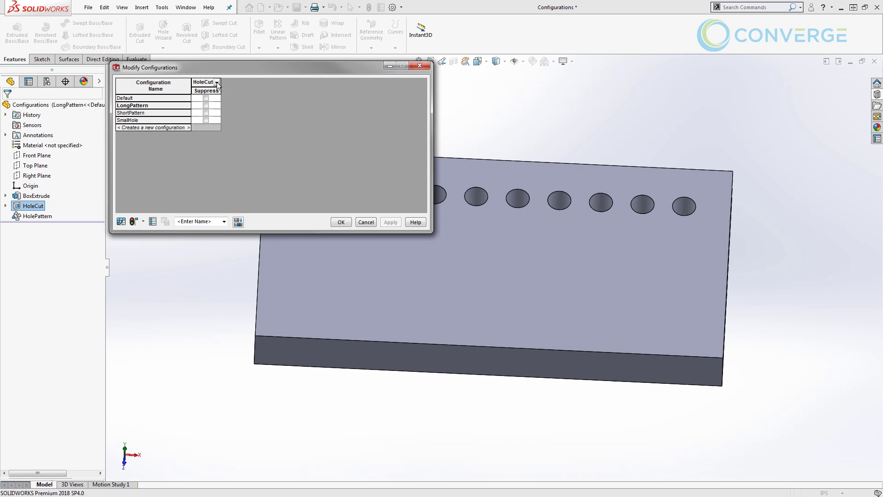
left_click(365, 221)
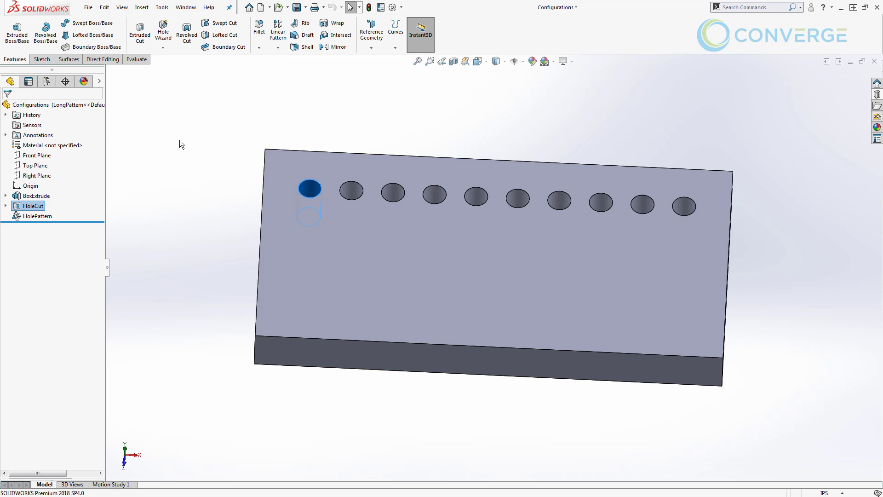
Expand HoleCut to reveal HoleRefSketch and view its options without applying any
left_click(6, 206)
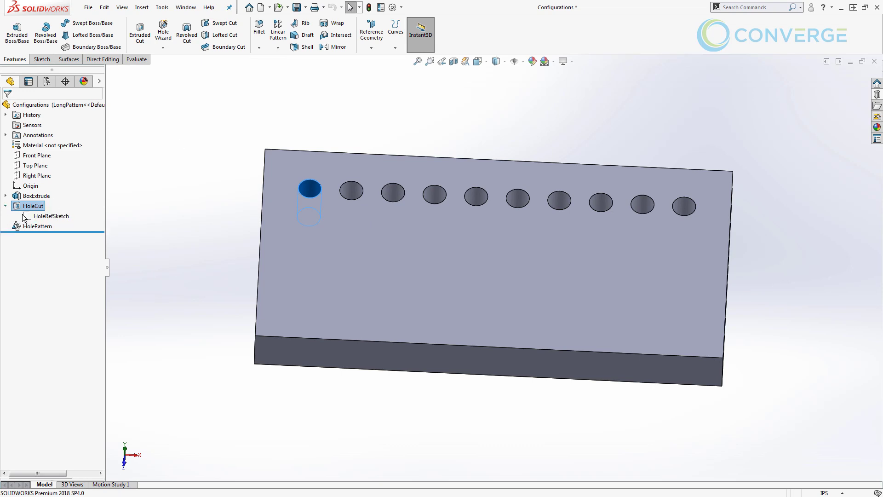
right_click(26, 216)
left_click(208, 220)
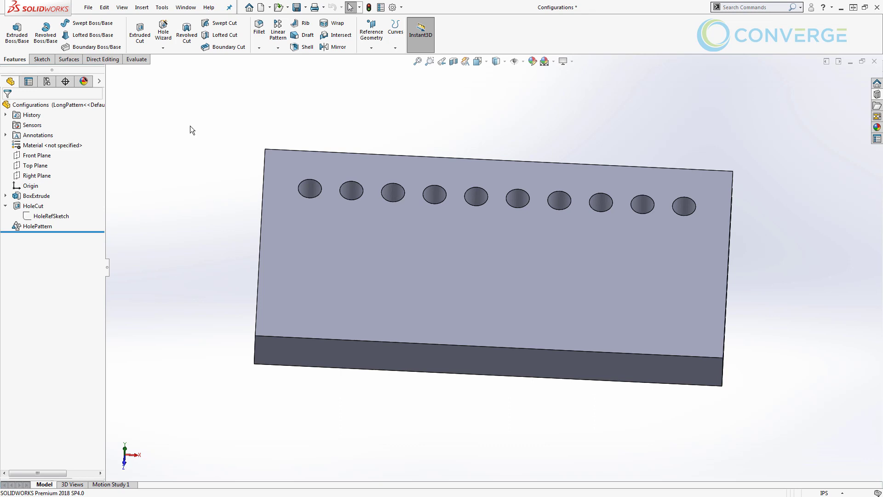
Save the plate part with its LongPattern, ShortPattern and SmallHole configurations
left_click(297, 7)
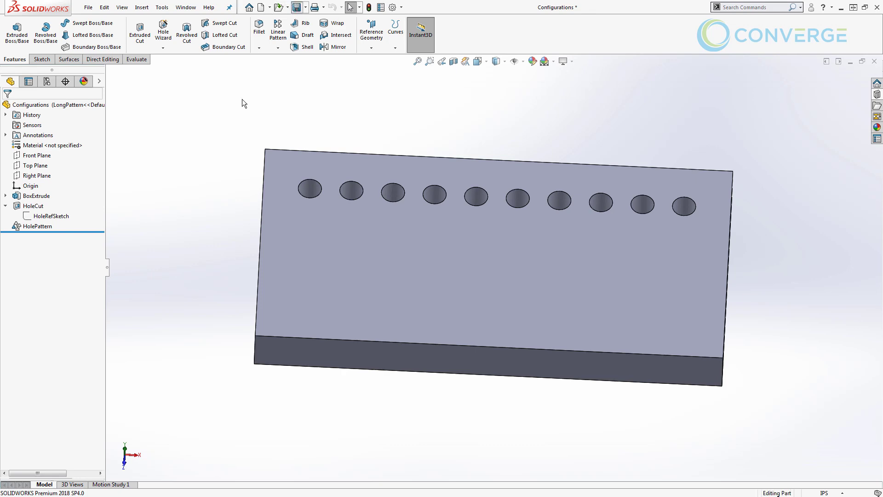